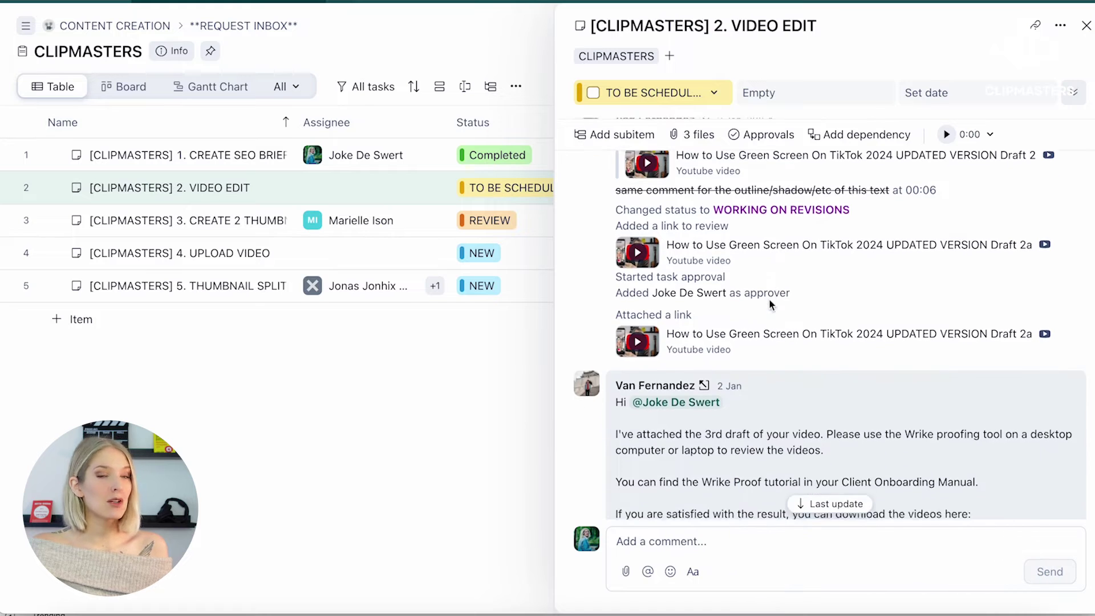
- Check the Google Drive link to the videos in the Wrike task, then return to the task
{"action": "scroll", "coordinate": [770, 299], "scroll_direction": "down", "scroll_amount": 2}
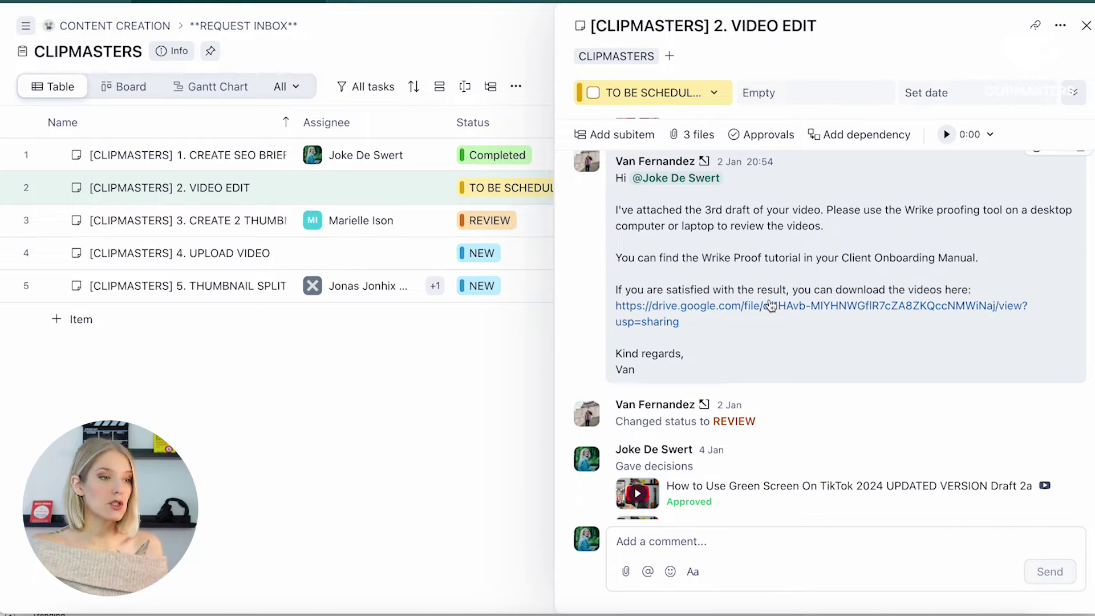
{"action": "scroll", "coordinate": [771, 306], "scroll_direction": "down", "scroll_amount": 2}
{"action": "scroll", "coordinate": [771, 306], "scroll_direction": "down", "scroll_amount": 1}
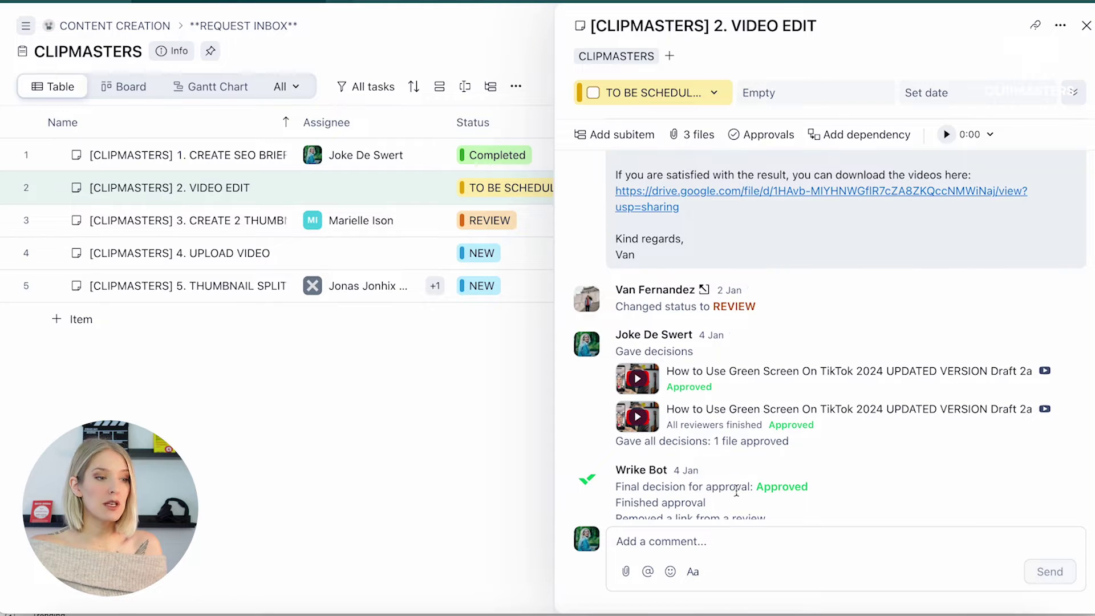
{"action": "left_click", "coordinate": [708, 192]}
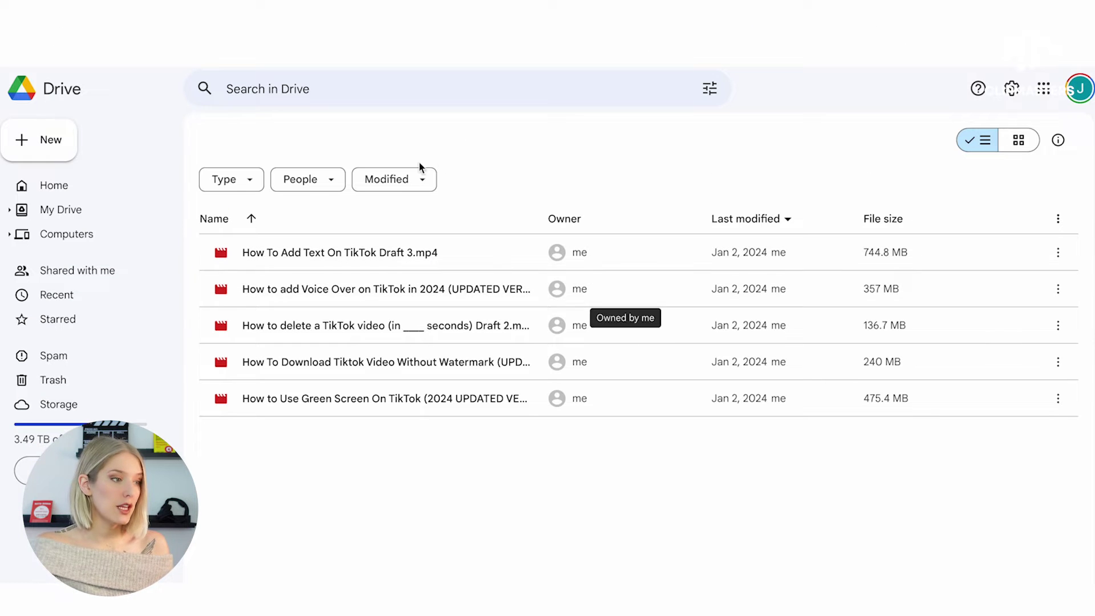
{"action": "left_click", "coordinate": [774, 586]}
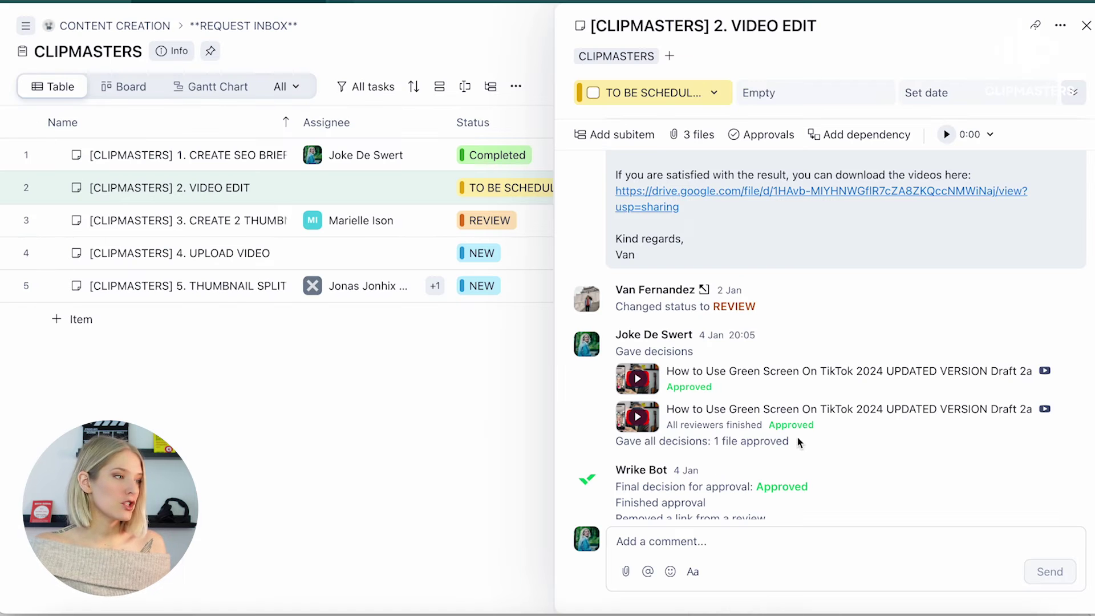
- Download the first thumbnail, Green Screen v1.png, from CREATE 2 THUMBNAIL VARIATIONS to Downloads
{"action": "left_click", "coordinate": [222, 221]}
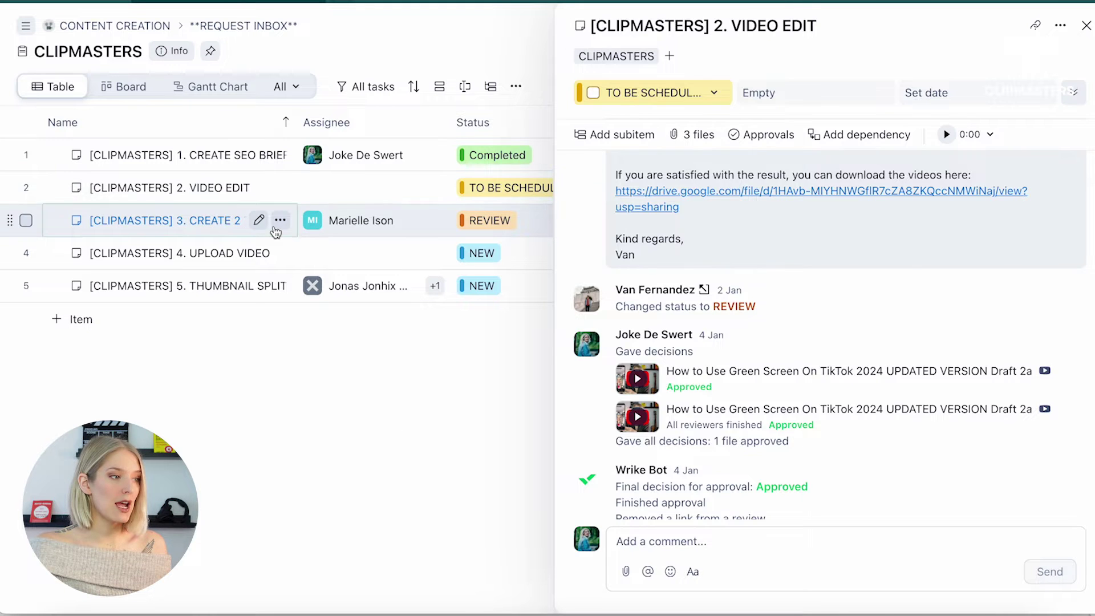
{"action": "scroll", "coordinate": [685, 371], "scroll_direction": "down", "scroll_amount": 5}
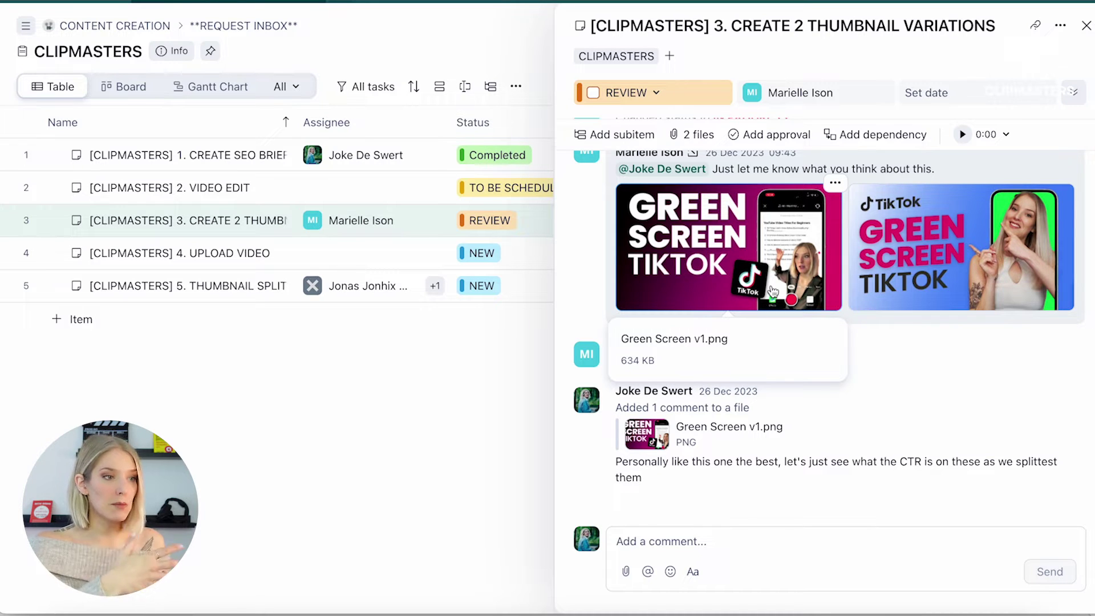
{"action": "left_click", "coordinate": [835, 184]}
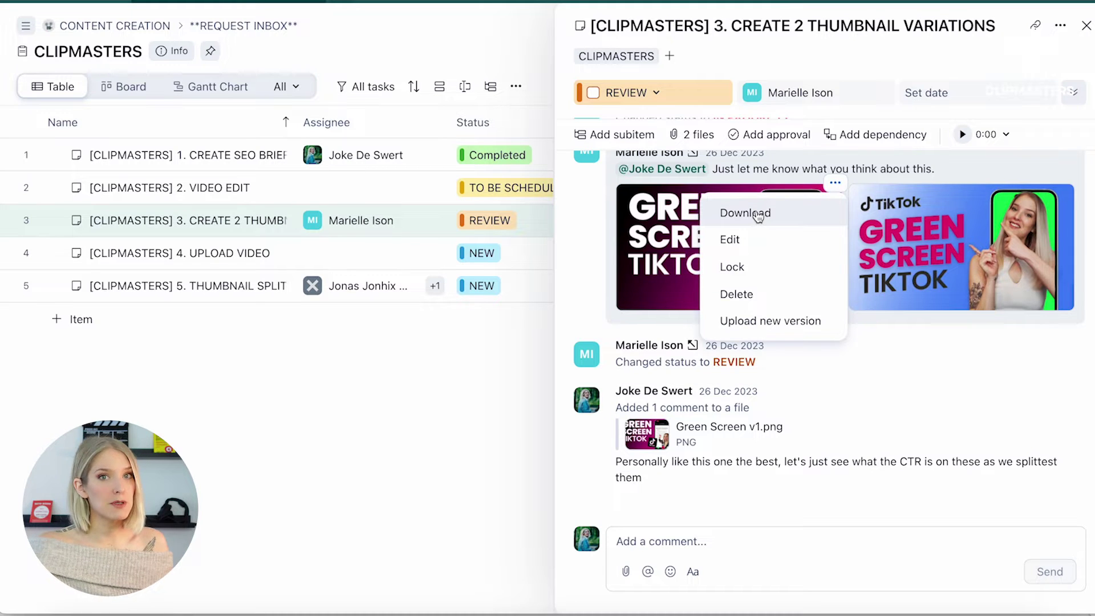
{"action": "left_click", "coordinate": [758, 213]}
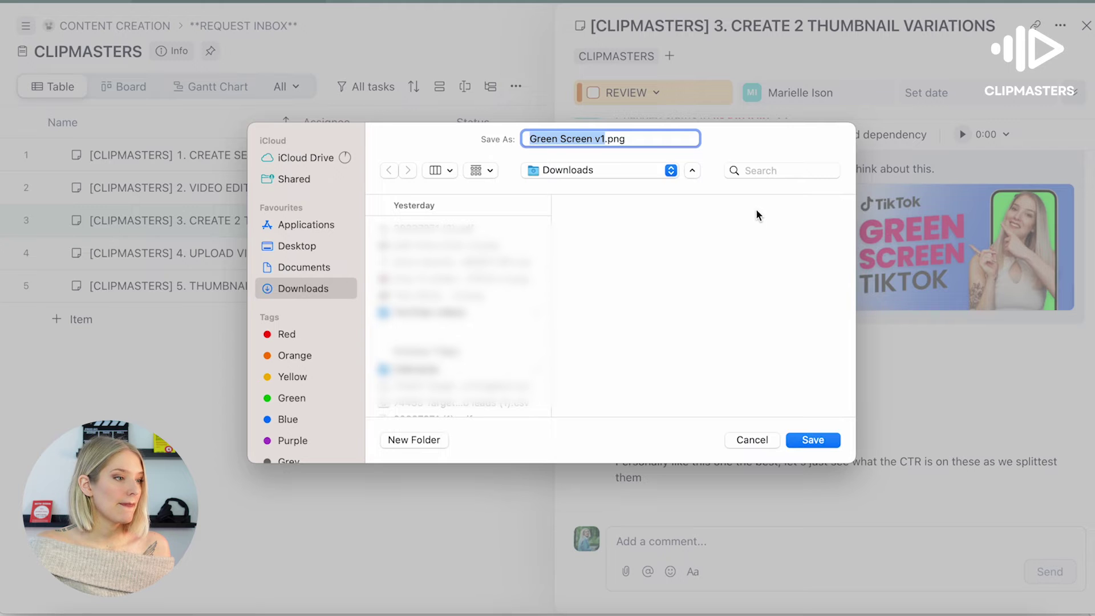
{"action": "left_click", "coordinate": [827, 441]}
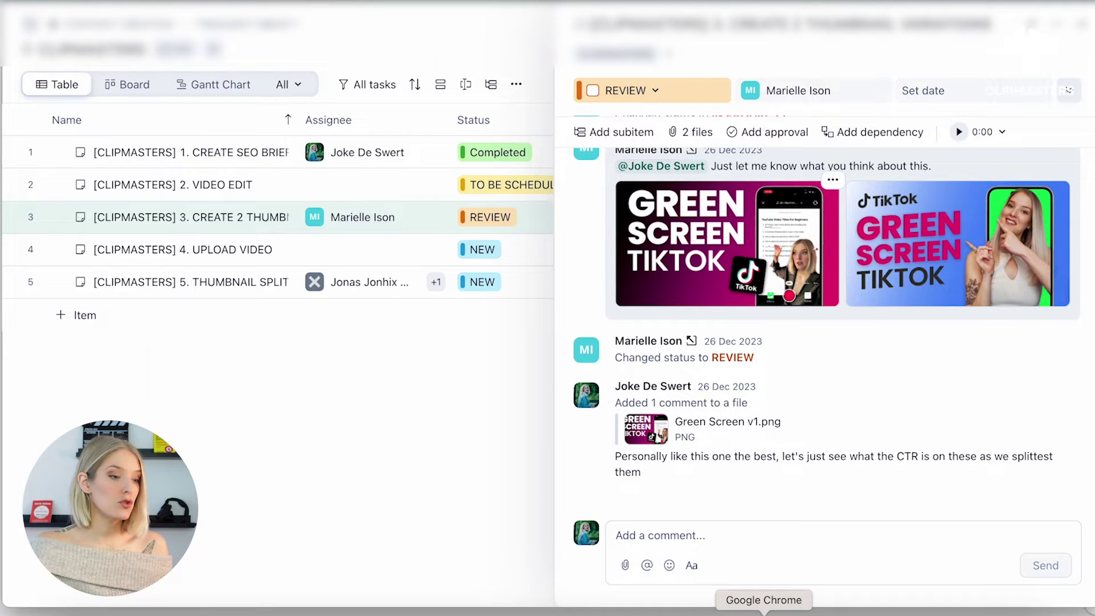
{"action": "left_click", "coordinate": [764, 613]}
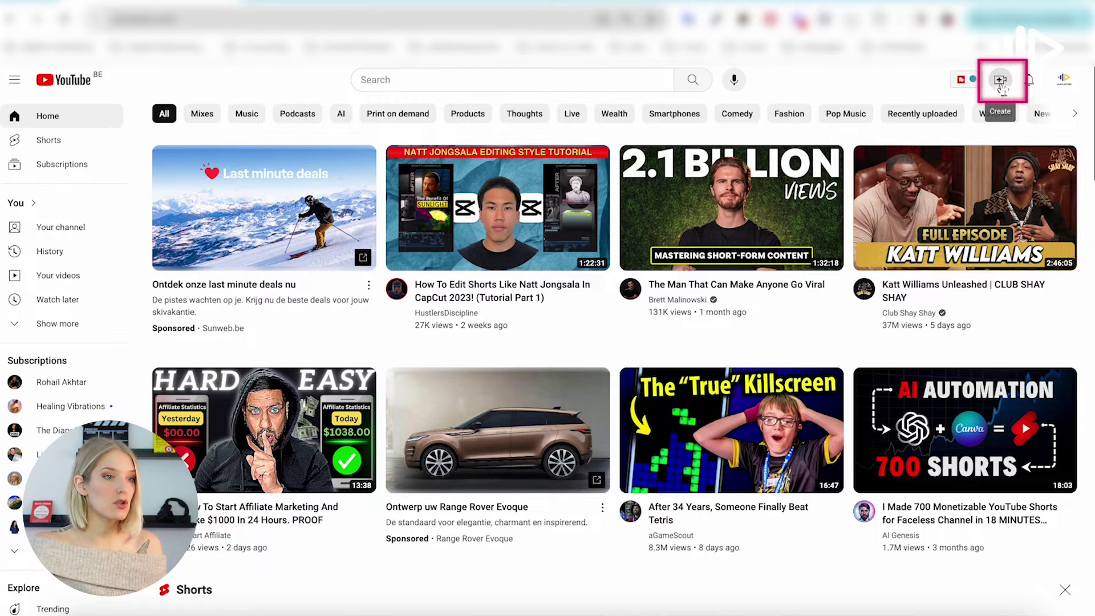
- Start a new video upload from YouTube's Create menu
{"action": "left_click", "coordinate": [1001, 81]}
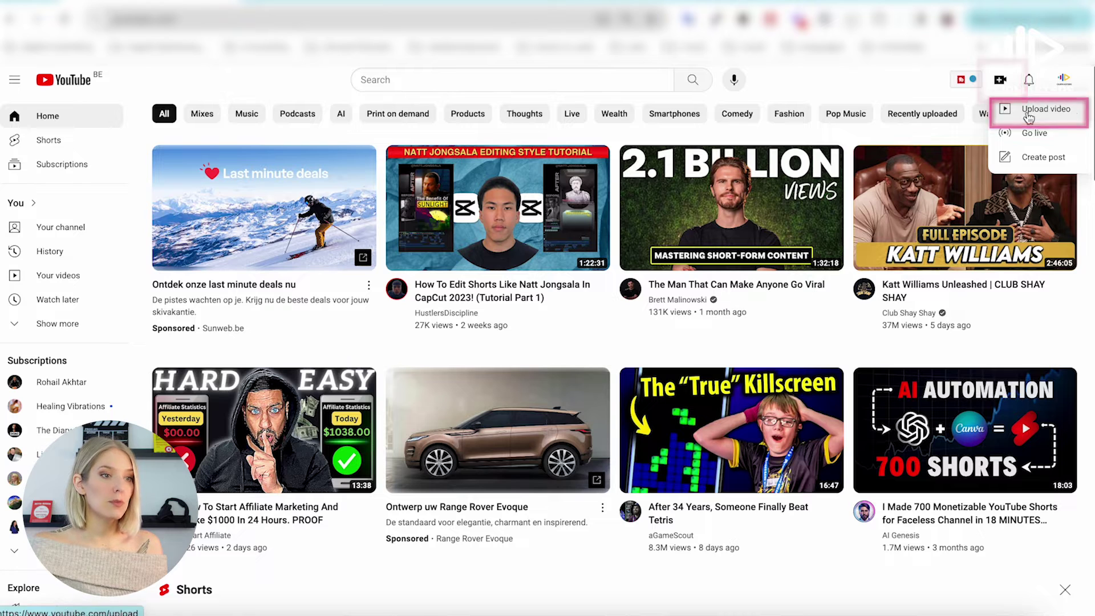
{"action": "left_click", "coordinate": [1027, 117]}
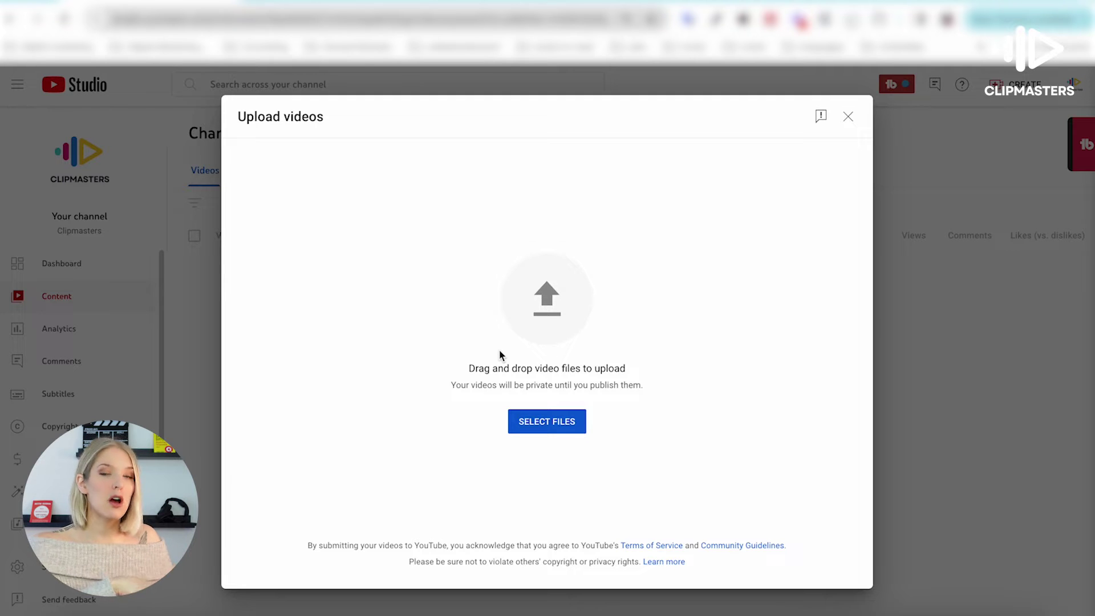
- Upload Green Screen Draft 3.mp4 from the YouTube videos folder in Downloads
{"action": "left_click", "coordinate": [534, 423]}
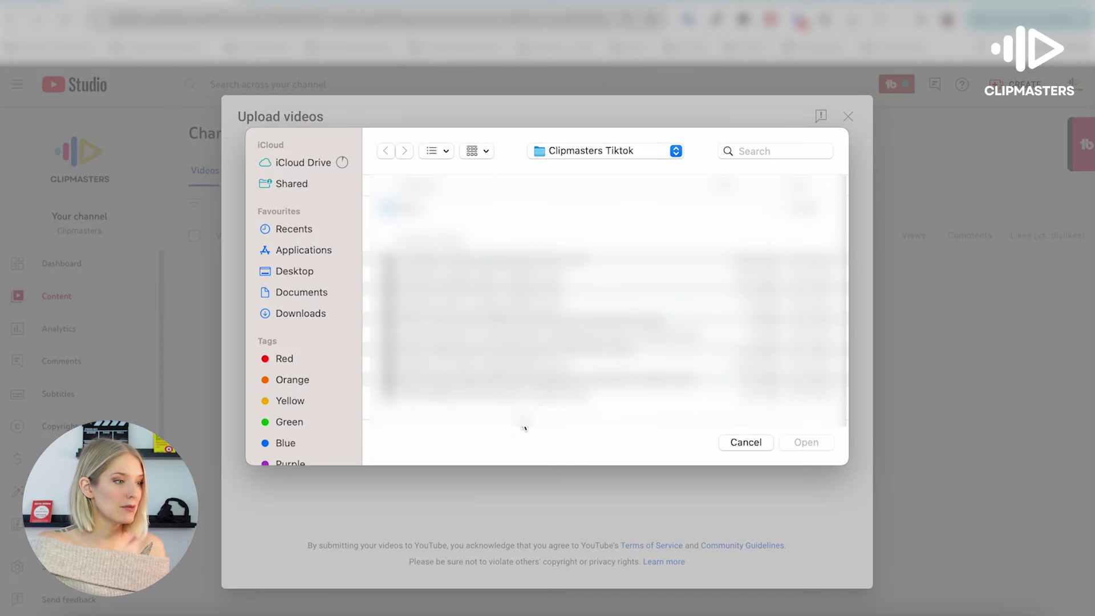
{"action": "left_click", "coordinate": [333, 316]}
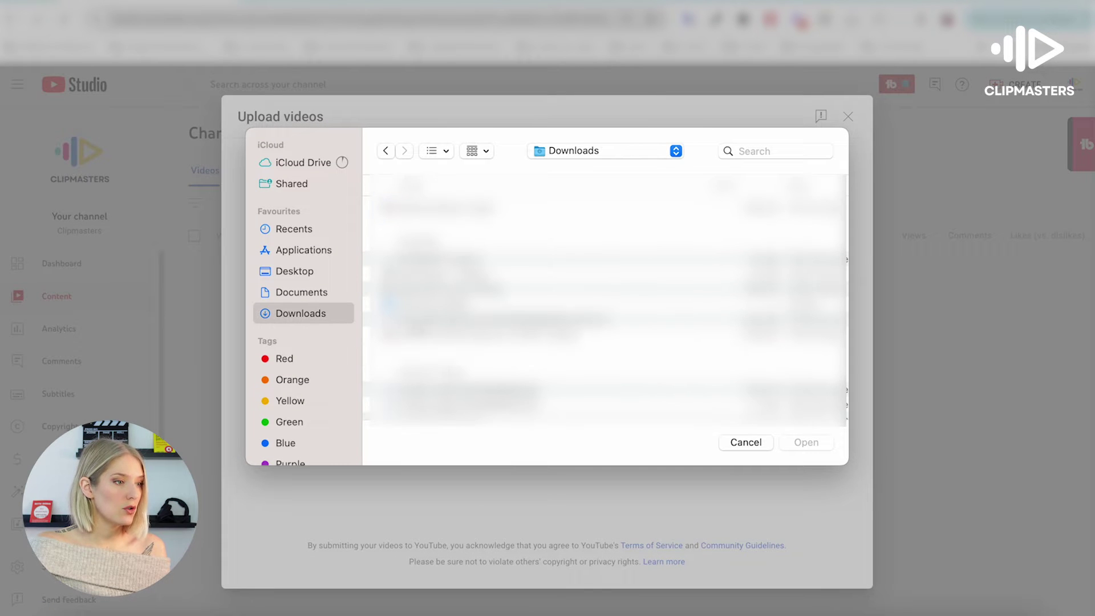
{"action": "double_click", "coordinate": [437, 309]}
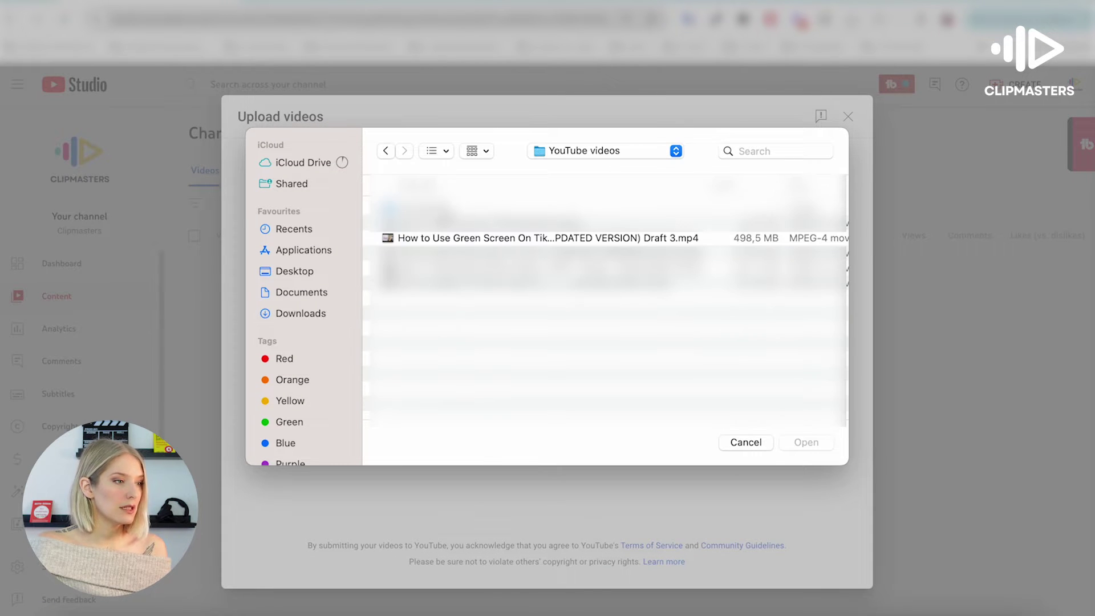
{"action": "left_click", "coordinate": [447, 238]}
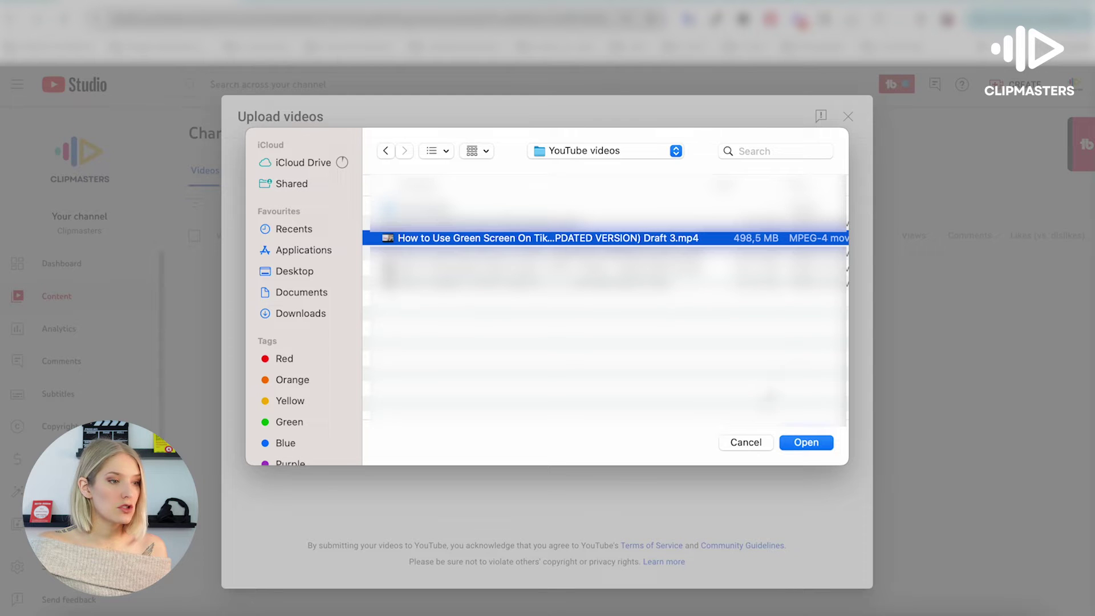
{"action": "left_click", "coordinate": [806, 442]}
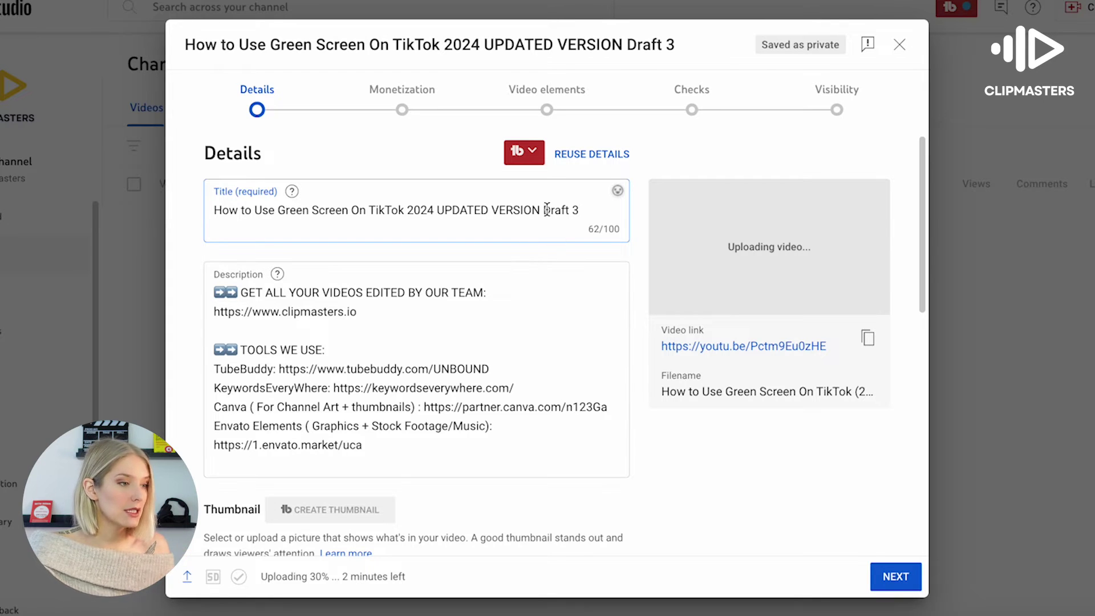
- Remove 'Draft 3' from the title and wrap UPDATED VERSION in parentheses
{"action": "left_click_drag", "start_coordinate": [544, 210], "coordinate": [580, 210]}
{"action": "key", "text": "BackSpace"}
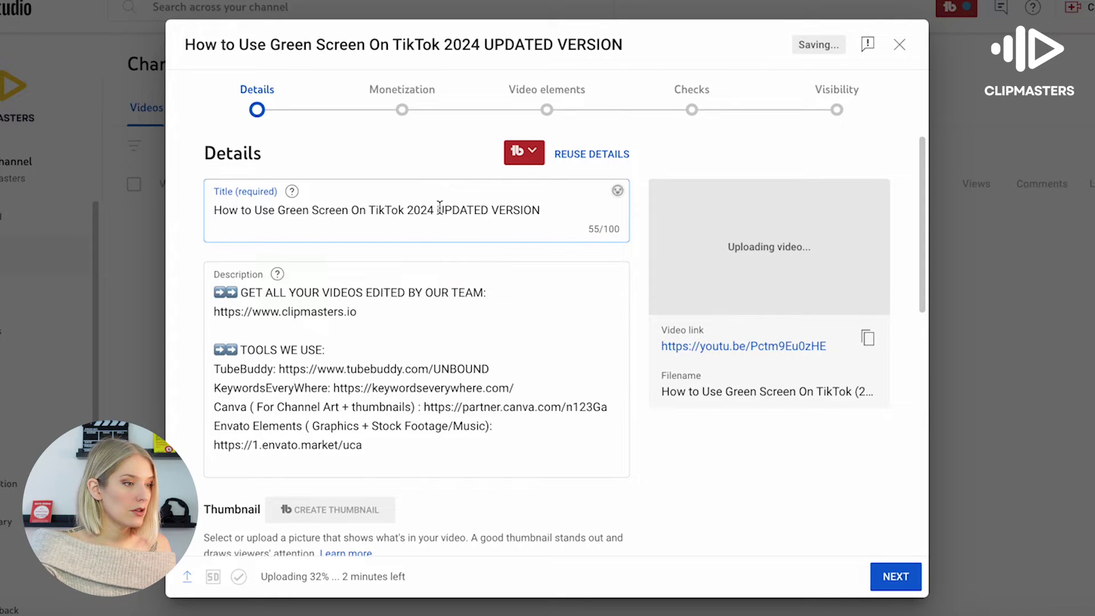
{"action": "left_click", "coordinate": [439, 209]}
{"action": "type", "text": "("}
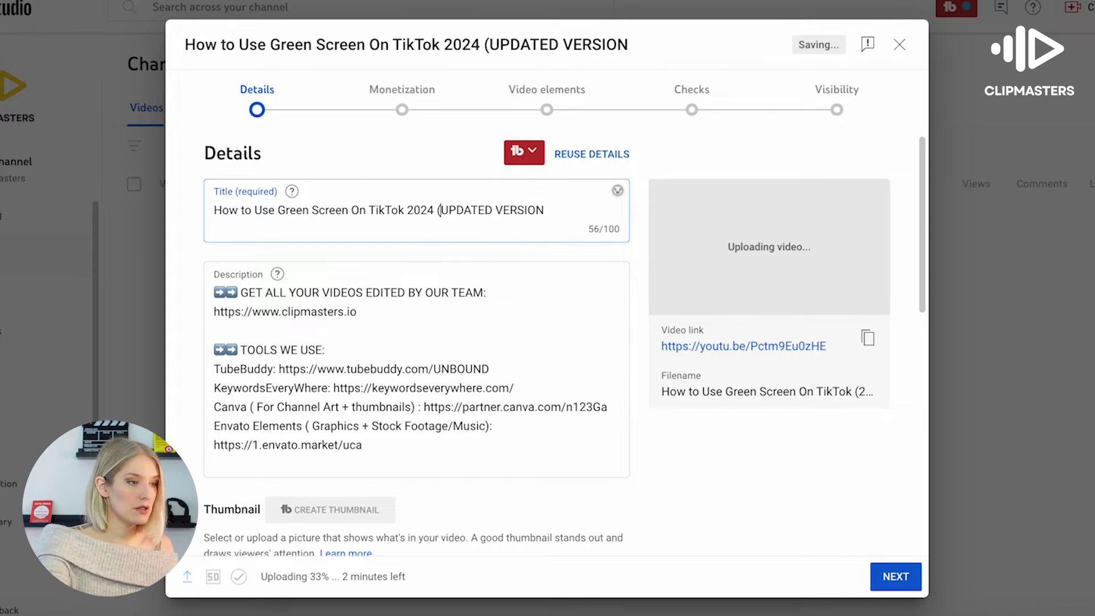
{"action": "left_click", "coordinate": [545, 209]}
{"action": "type", "text": ")"}
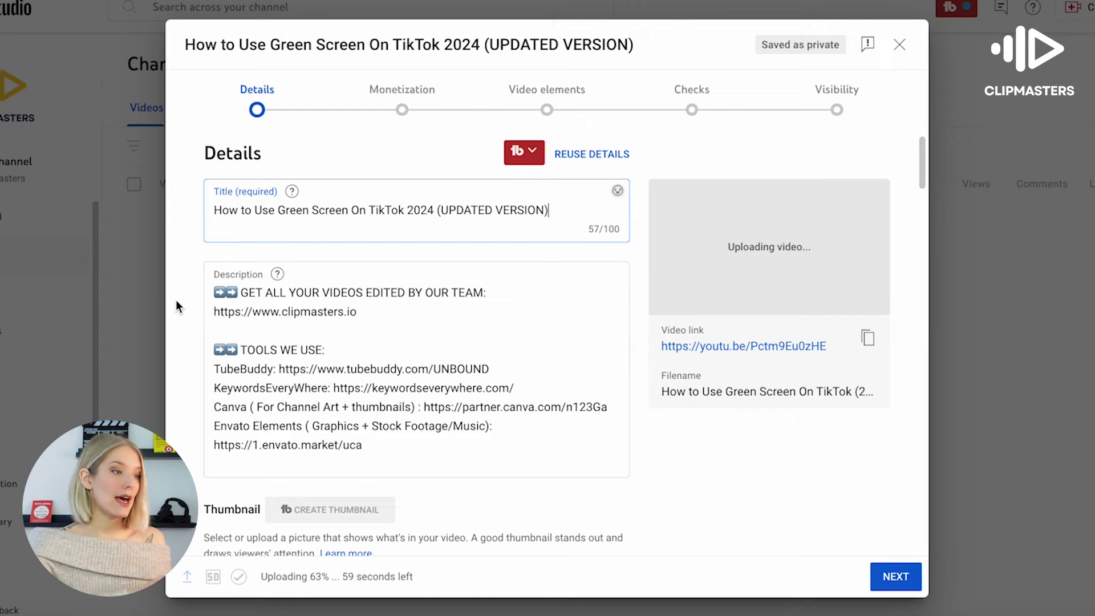
- Paste the summary paragraph and four chapter timestamps above the channel links, then review them
{"action": "left_click", "coordinate": [214, 292]}
{"action": "key", "text": "Return"}
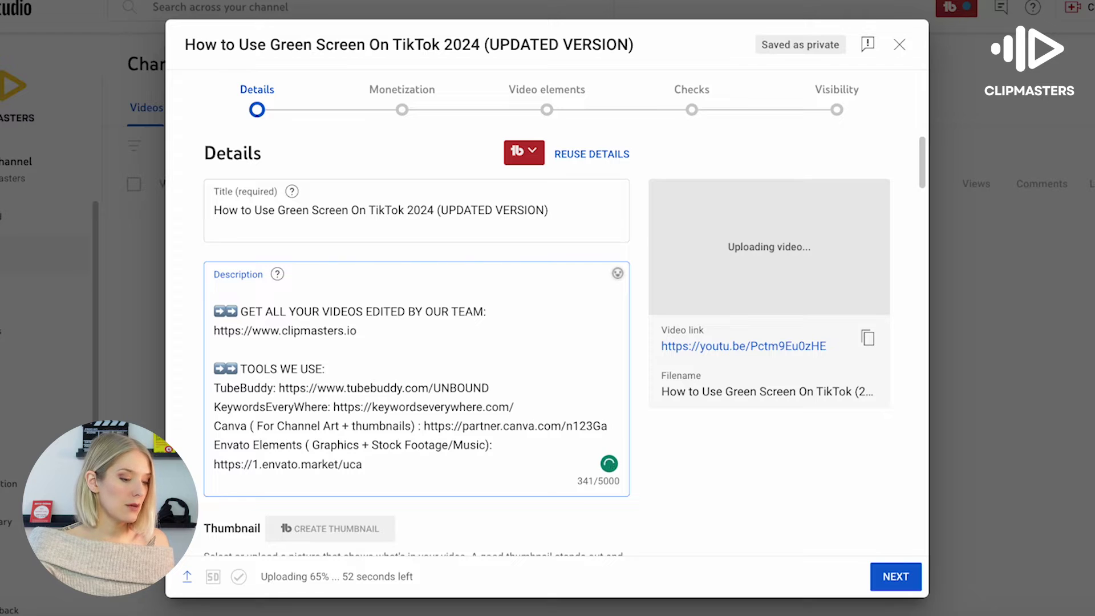
{"action": "type", "text": "How to Use Green Screen On TikTok (2024 UPDATED VERSION) // So you want to record a green screen video on TikTok but you have no idea how to get started? This video is for you! In this TikTok Tutorial We'll show you how you can use Green Screen on TikTok for images and how you can use green screen on TikTok for Videos.  00:00 Intro 00:15 How to Use Green Screen on TikTok 00:57 How to Use Green Screen on TikTok with a Video as the Background 02:05 How to Use Green Screen on TikTok with a Photo as the Background"}
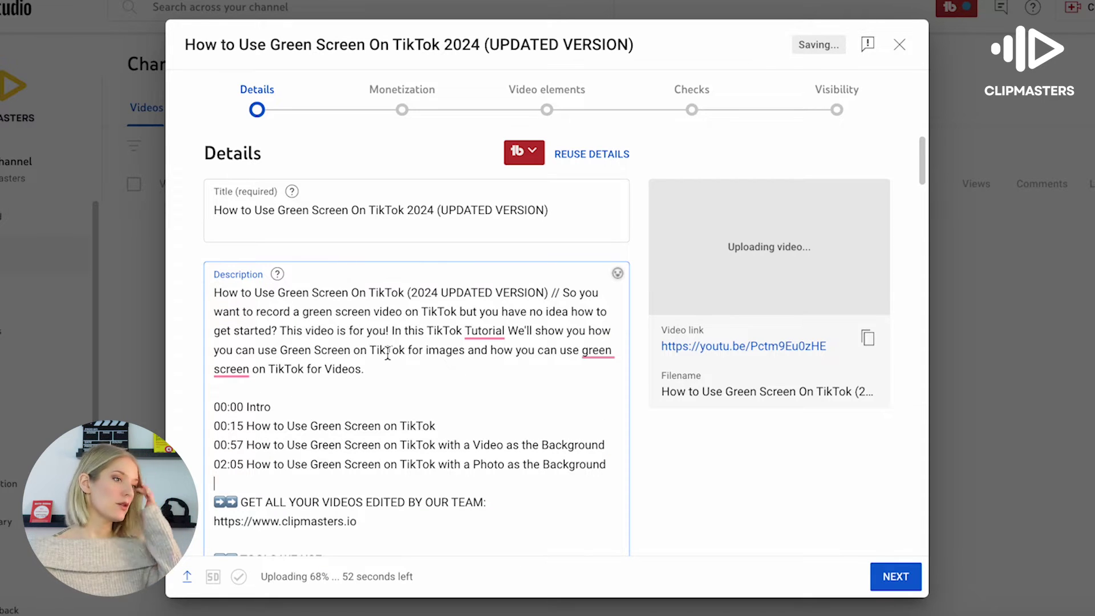
{"action": "left_click", "coordinate": [562, 297]}
{"action": "left_click_drag", "start_coordinate": [563, 297], "coordinate": [562, 379]}
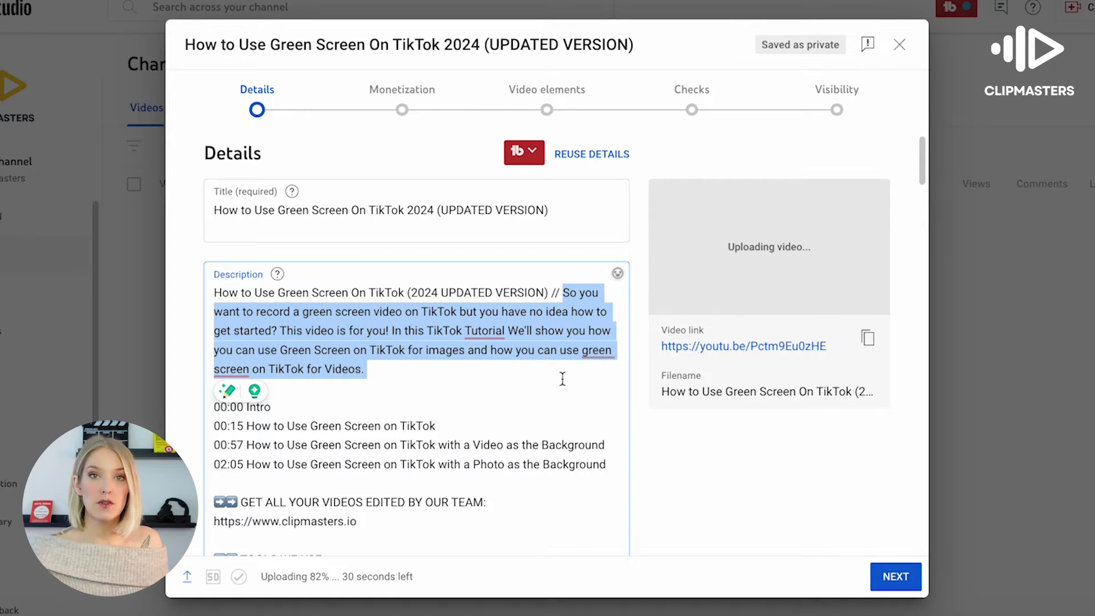
{"action": "left_click", "coordinate": [445, 374]}
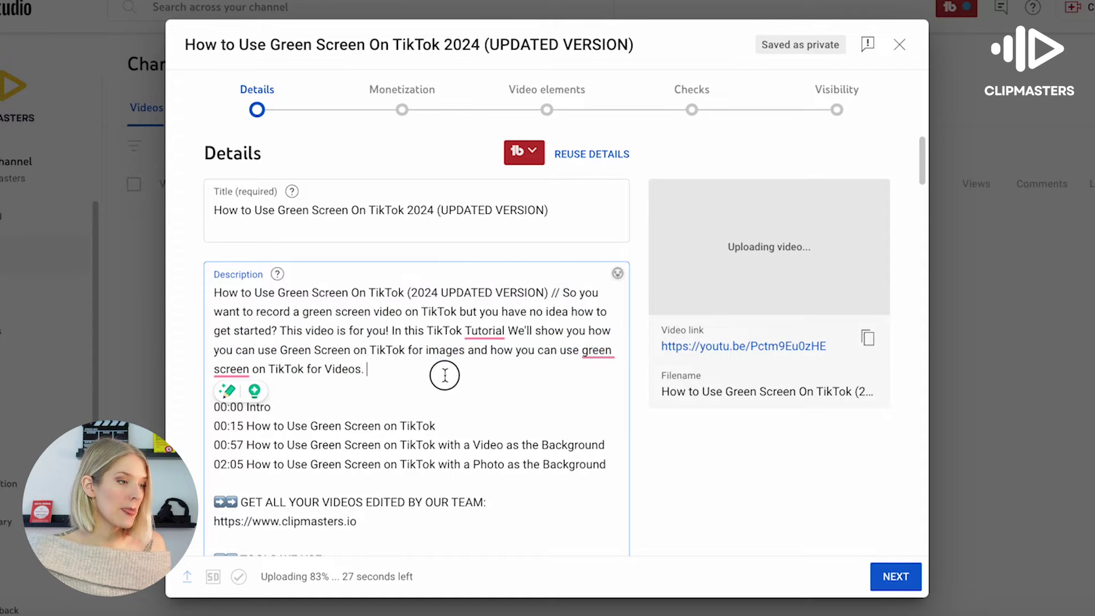
{"action": "scroll", "coordinate": [286, 394], "scroll_direction": "down", "scroll_amount": 2}
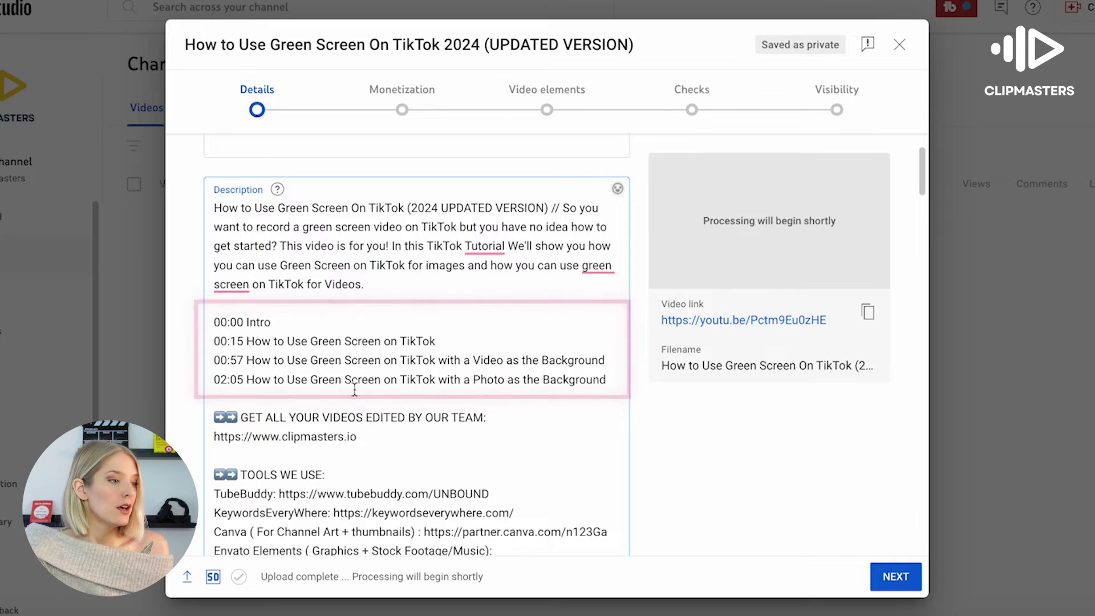
{"action": "scroll", "coordinate": [354, 389], "scroll_direction": "down", "scroll_amount": 1}
- Upload the pink GREEN SCREEN TIKTOK PNG from the Thumbnails folder as the custom thumbnail
{"action": "scroll", "coordinate": [354, 389], "scroll_direction": "down", "scroll_amount": 5}
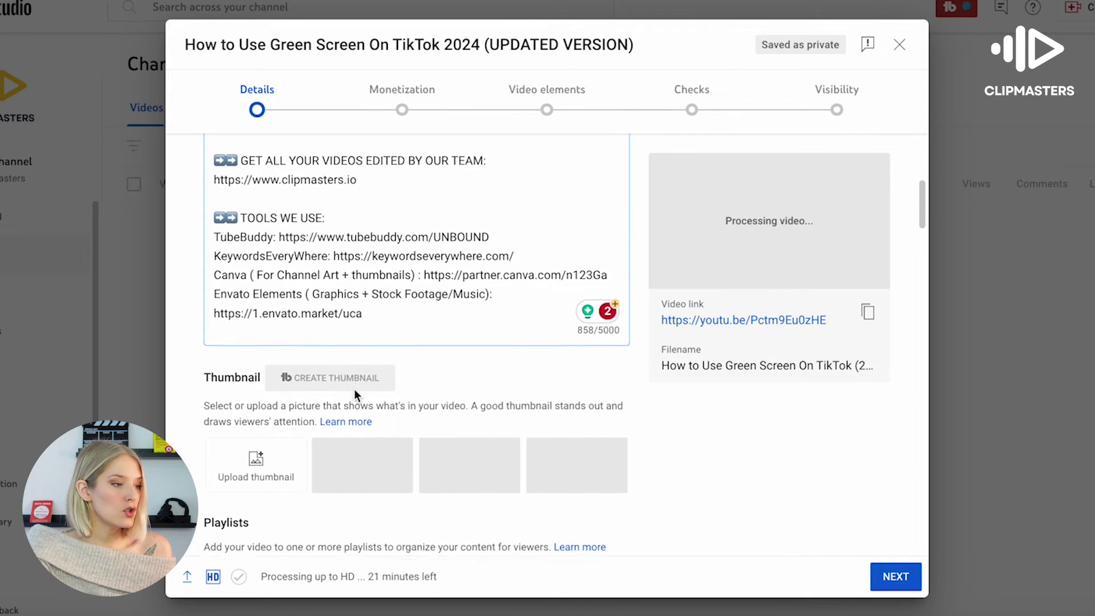
{"action": "scroll", "coordinate": [355, 389], "scroll_direction": "down", "scroll_amount": 1}
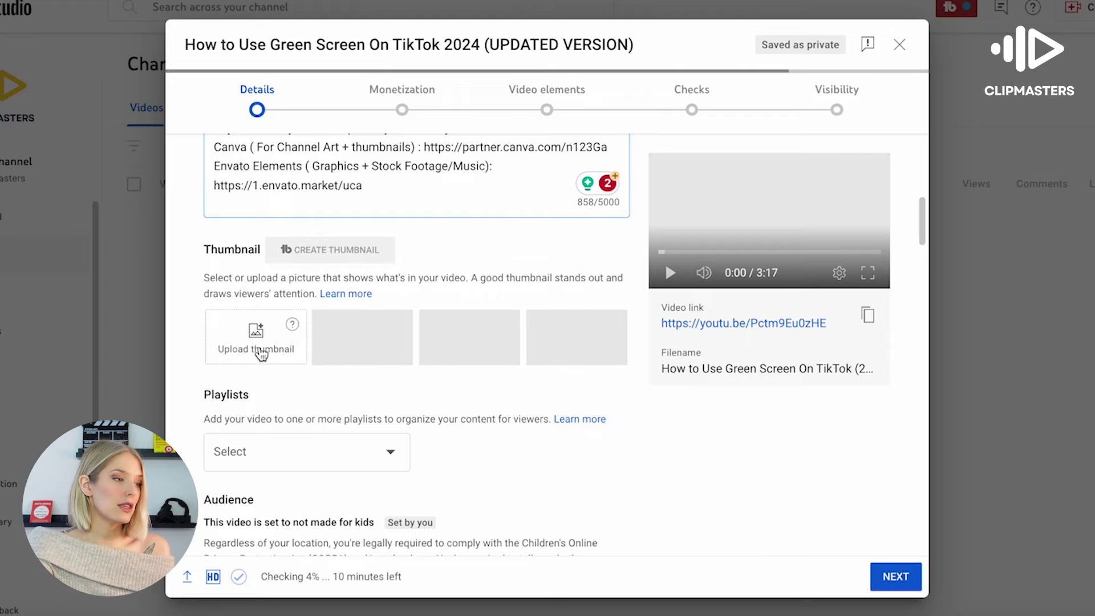
{"action": "left_click", "coordinate": [258, 349]}
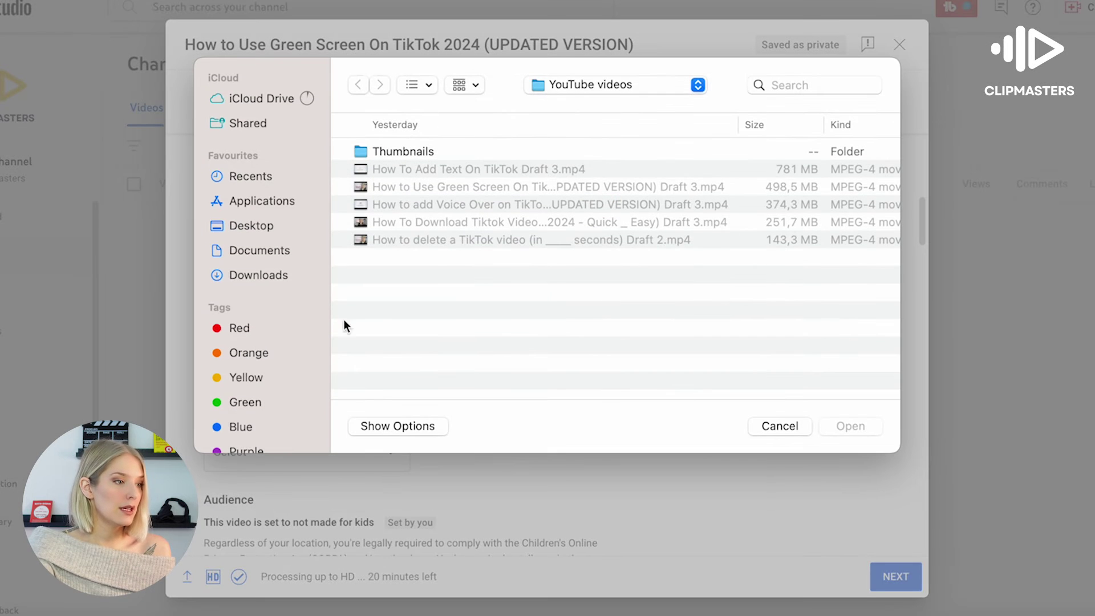
{"action": "double_click", "coordinate": [404, 151]}
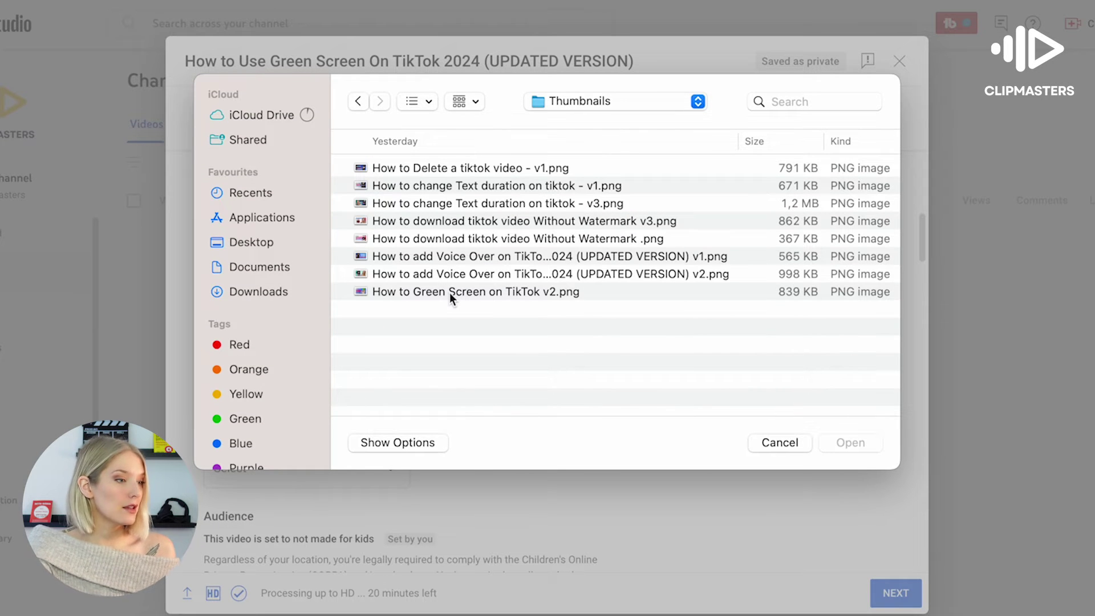
{"action": "left_click", "coordinate": [449, 291]}
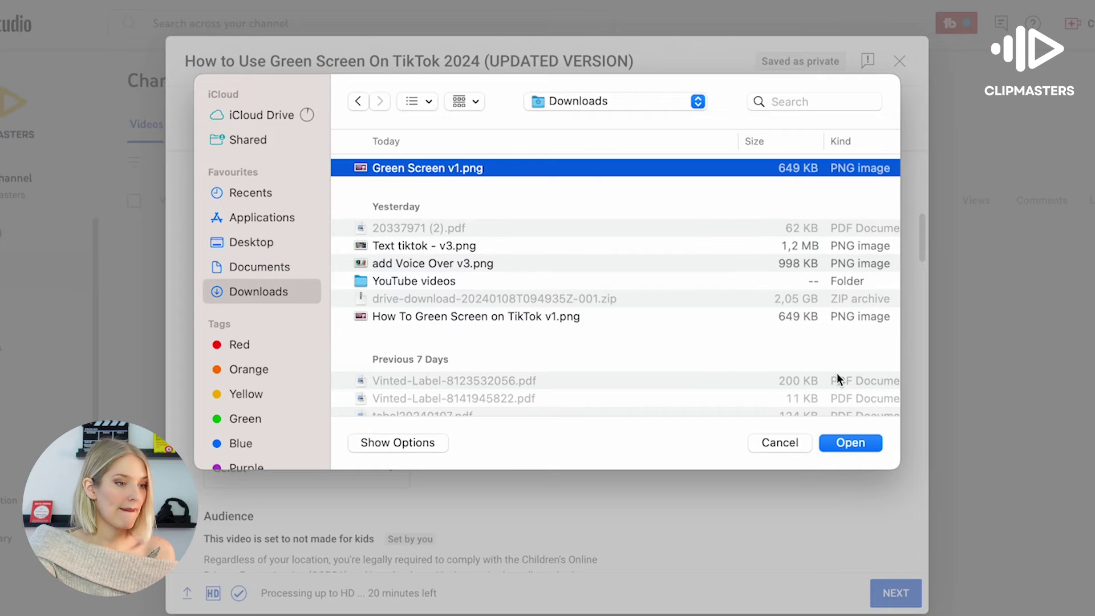
{"action": "left_click", "coordinate": [850, 443]}
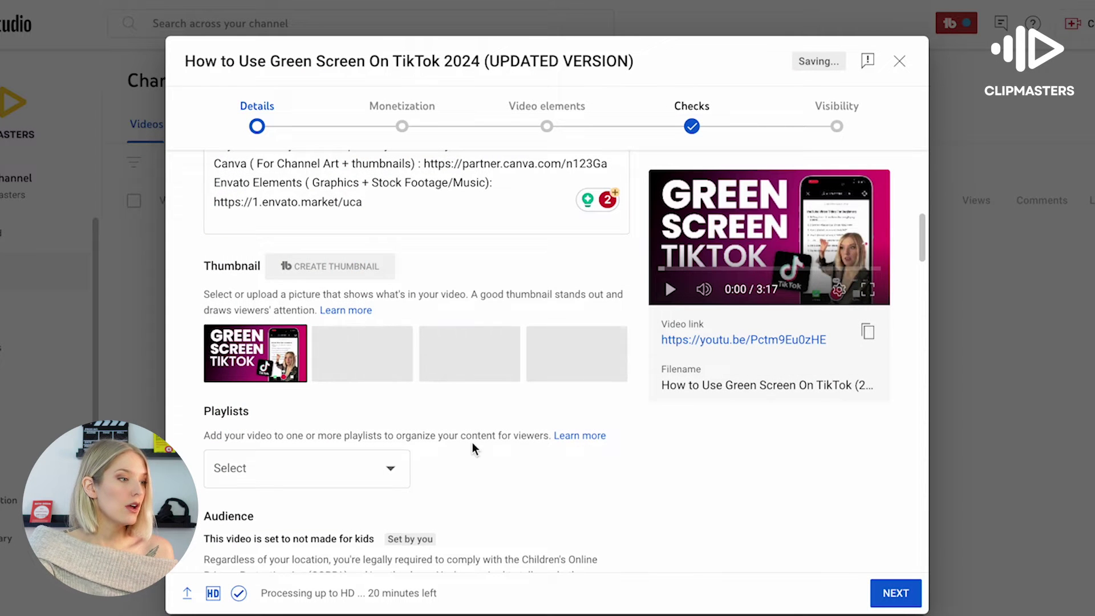
{"action": "scroll", "coordinate": [471, 442], "scroll_direction": "down", "scroll_amount": 3}
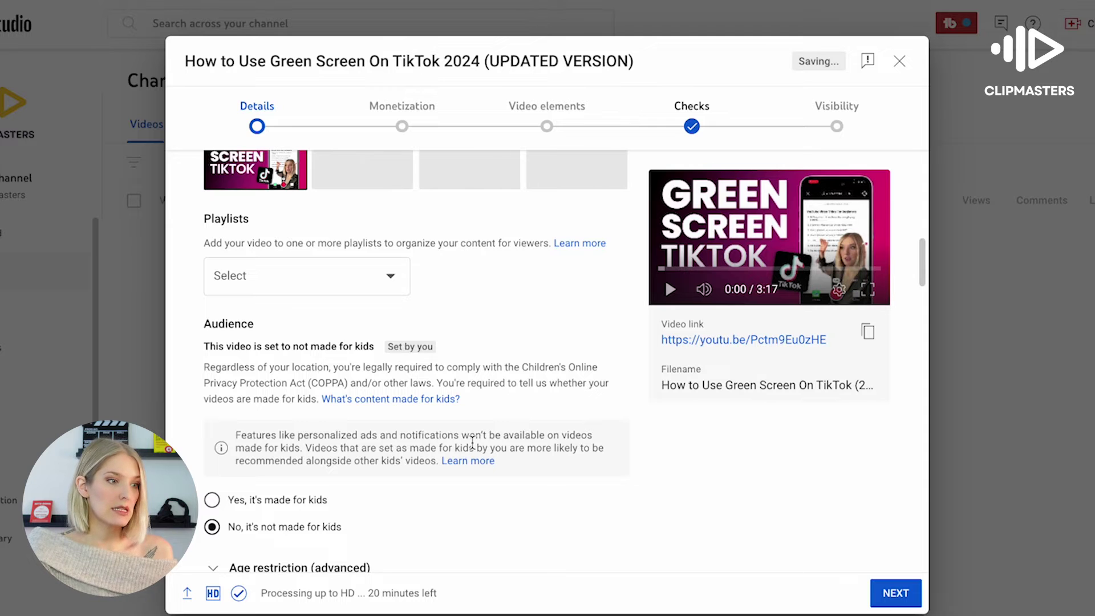
- Tick TikTok Tutorials in the Playlists list and confirm
{"action": "left_click", "coordinate": [389, 278]}
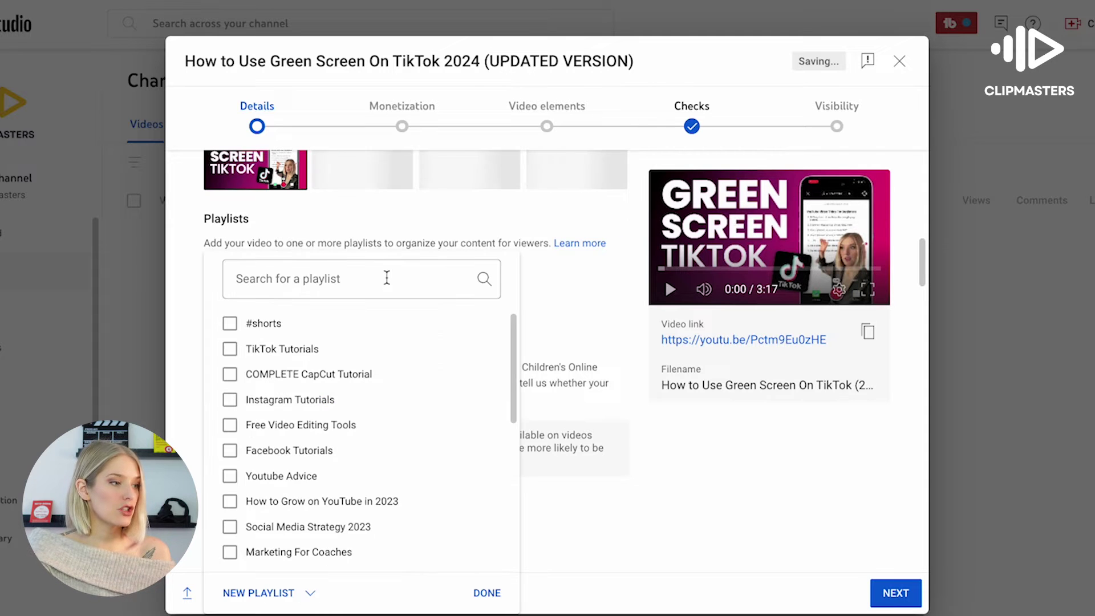
{"action": "left_click", "coordinate": [230, 349]}
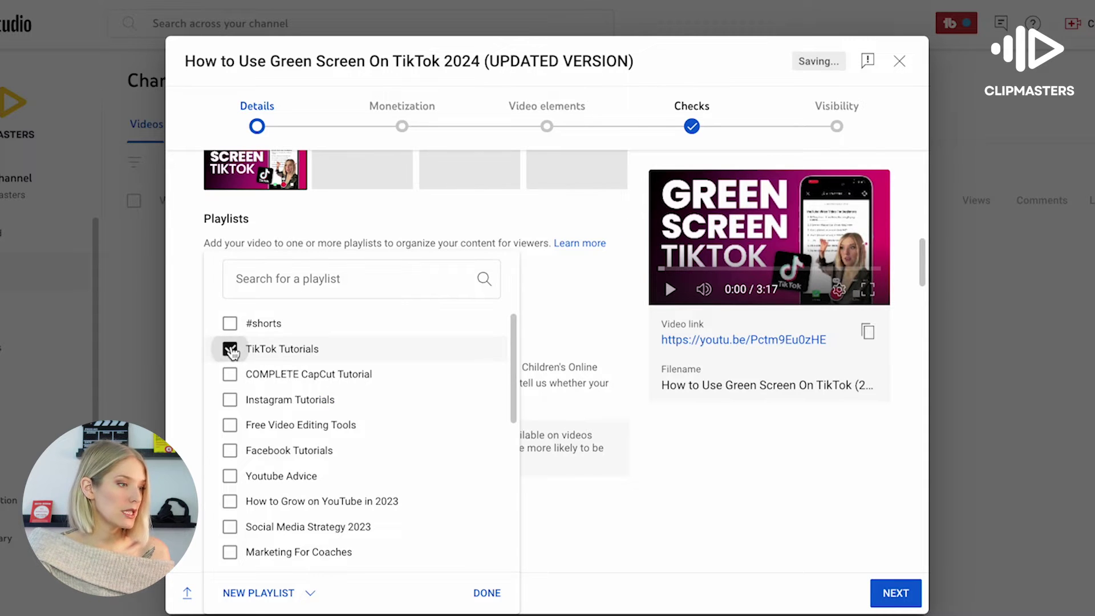
{"action": "left_click", "coordinate": [591, 291]}
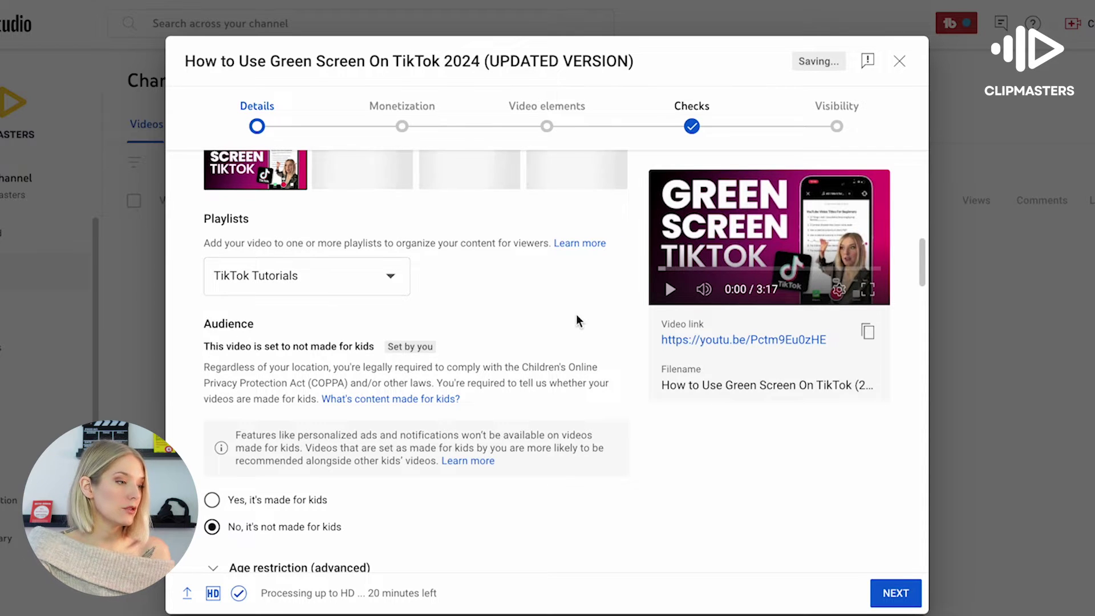
{"action": "scroll", "coordinate": [576, 314], "scroll_direction": "down", "scroll_amount": 3}
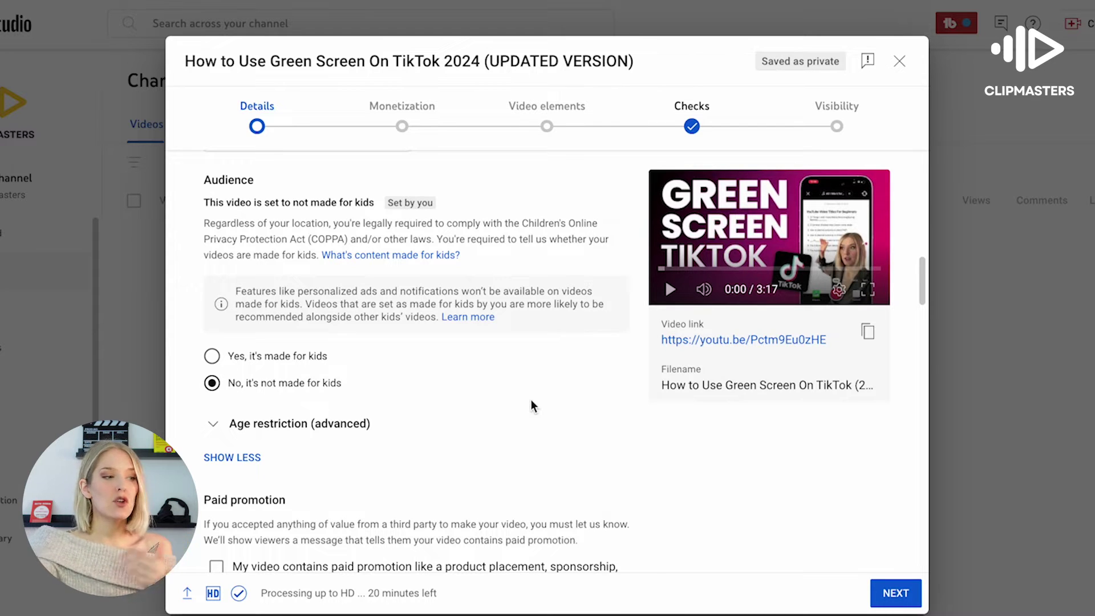
- Untick Allow automatic places and Allow automatic concepts
{"action": "scroll", "coordinate": [531, 401], "scroll_direction": "down", "scroll_amount": 2}
{"action": "scroll", "coordinate": [530, 402], "scroll_direction": "down", "scroll_amount": 3}
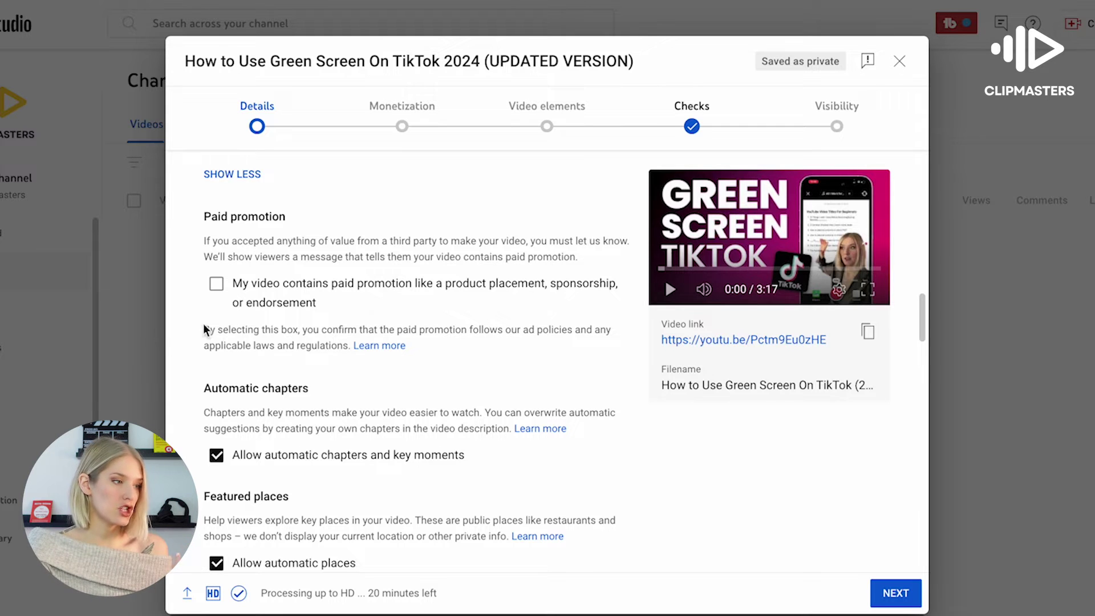
{"action": "scroll", "coordinate": [415, 332], "scroll_direction": "down", "scroll_amount": 2}
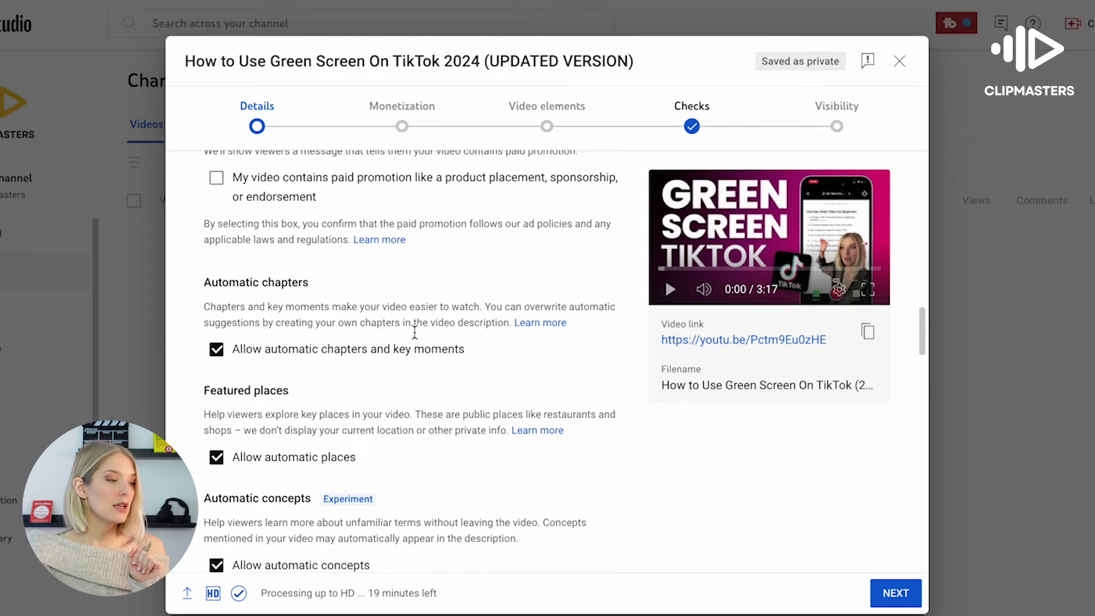
{"action": "scroll", "coordinate": [415, 332], "scroll_direction": "down", "scroll_amount": 1}
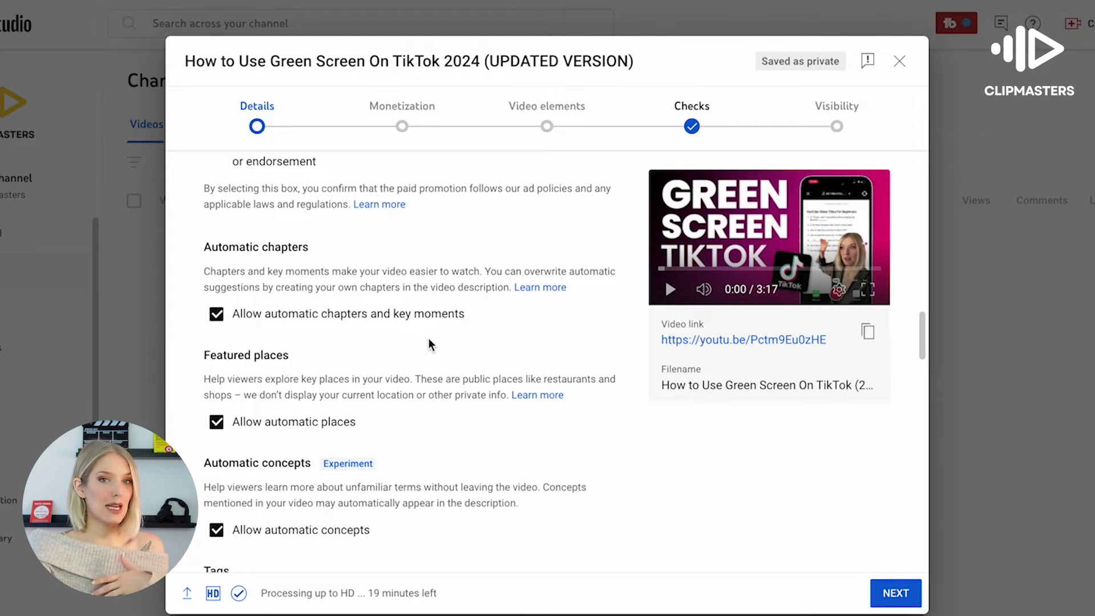
{"action": "scroll", "coordinate": [430, 342], "scroll_direction": "down", "scroll_amount": 2}
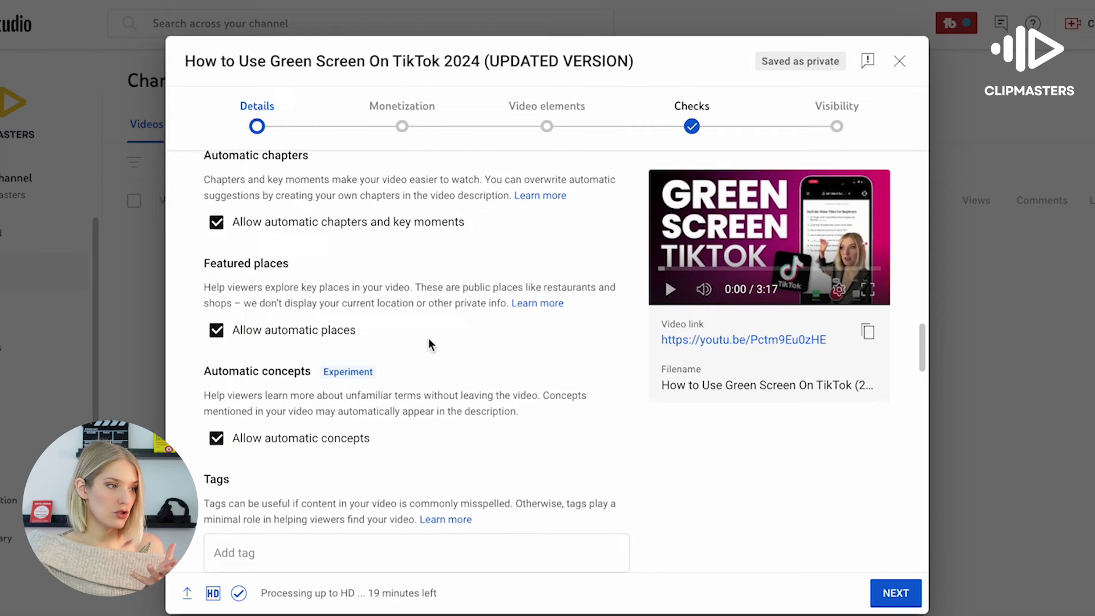
{"action": "left_click", "coordinate": [217, 323]}
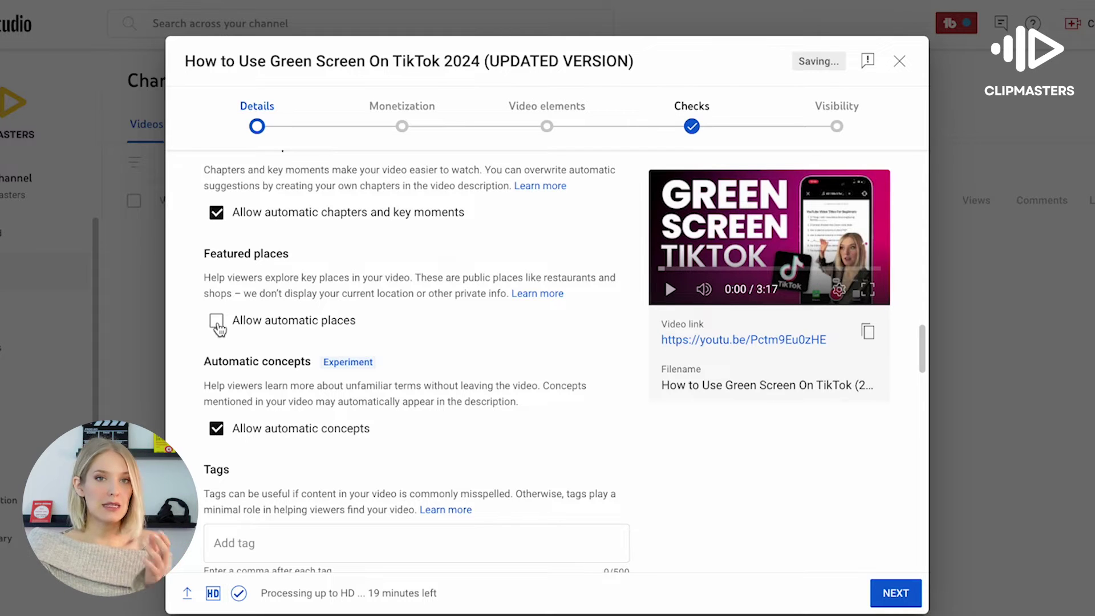
{"action": "scroll", "coordinate": [218, 328], "scroll_direction": "down", "scroll_amount": 2}
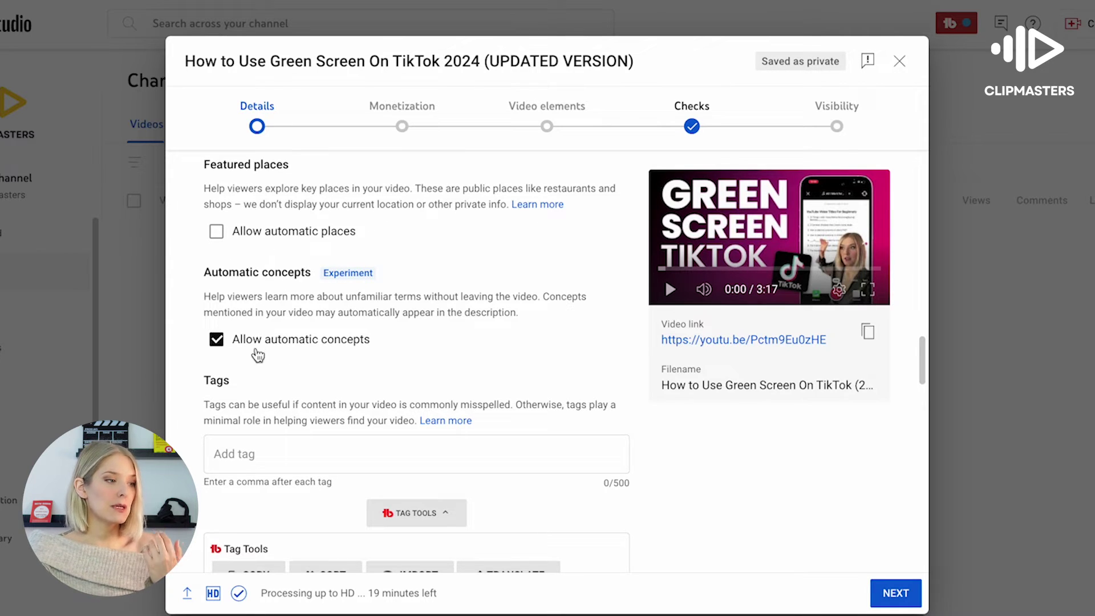
{"action": "left_click", "coordinate": [216, 340]}
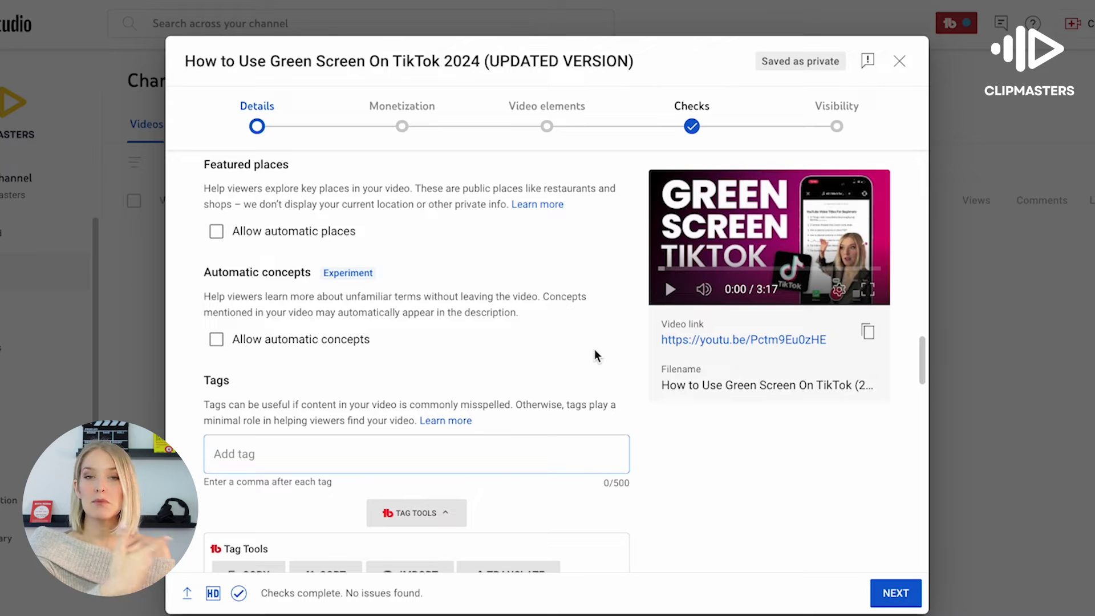
- Select the keyword paragraph at the end of the Wrike task description for use as tags
{"action": "left_click", "coordinate": [560, 460]}
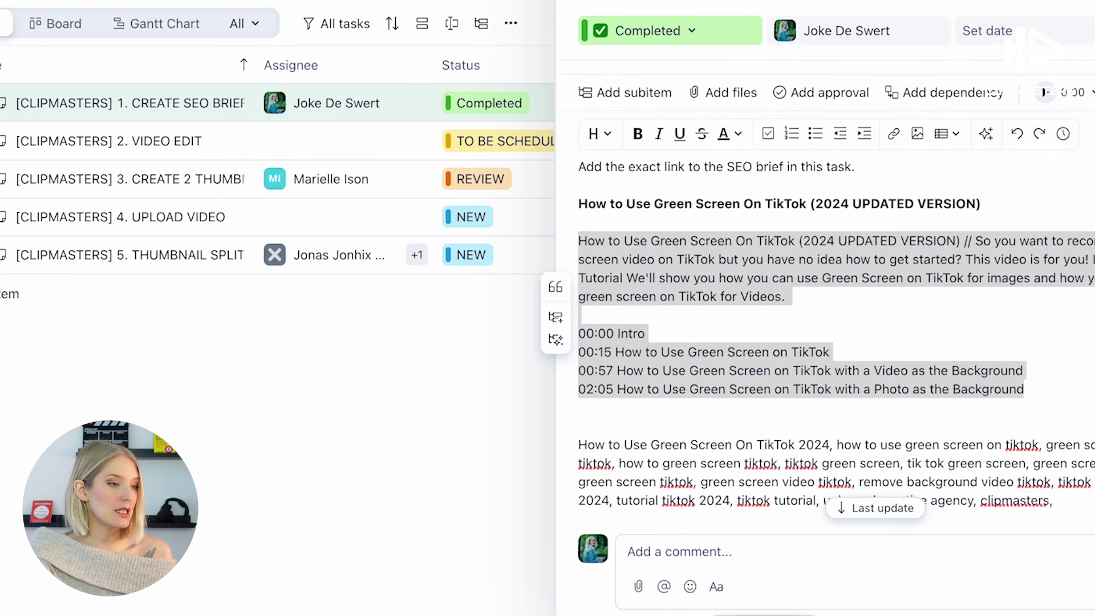
{"action": "scroll", "coordinate": [690, 371], "scroll_direction": "down", "scroll_amount": 4}
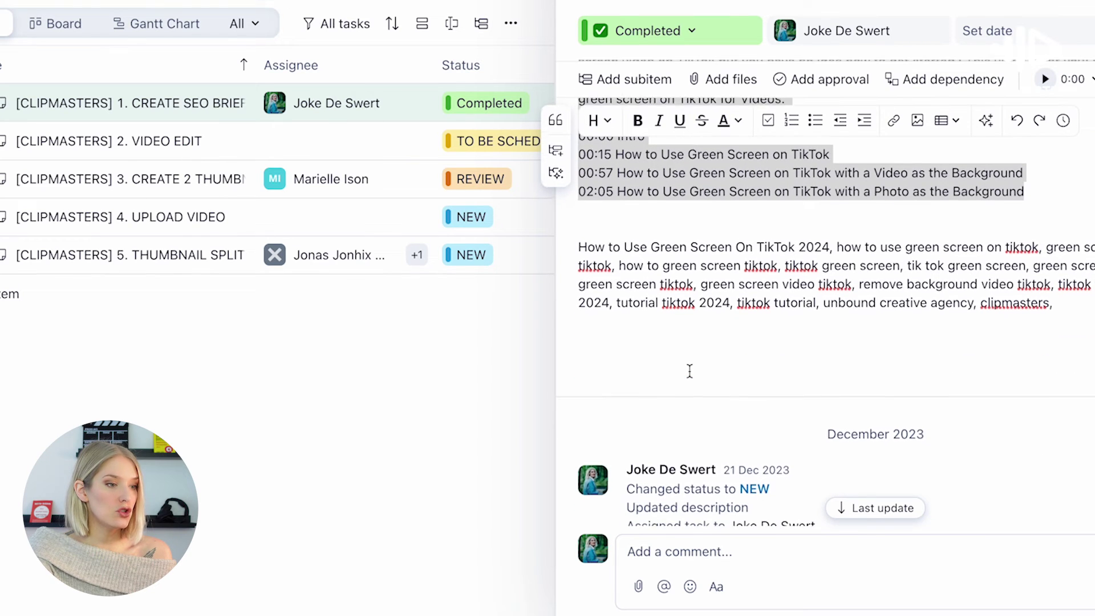
{"action": "left_click", "coordinate": [577, 242]}
{"action": "left_click_drag", "start_coordinate": [577, 242], "coordinate": [1050, 311]}
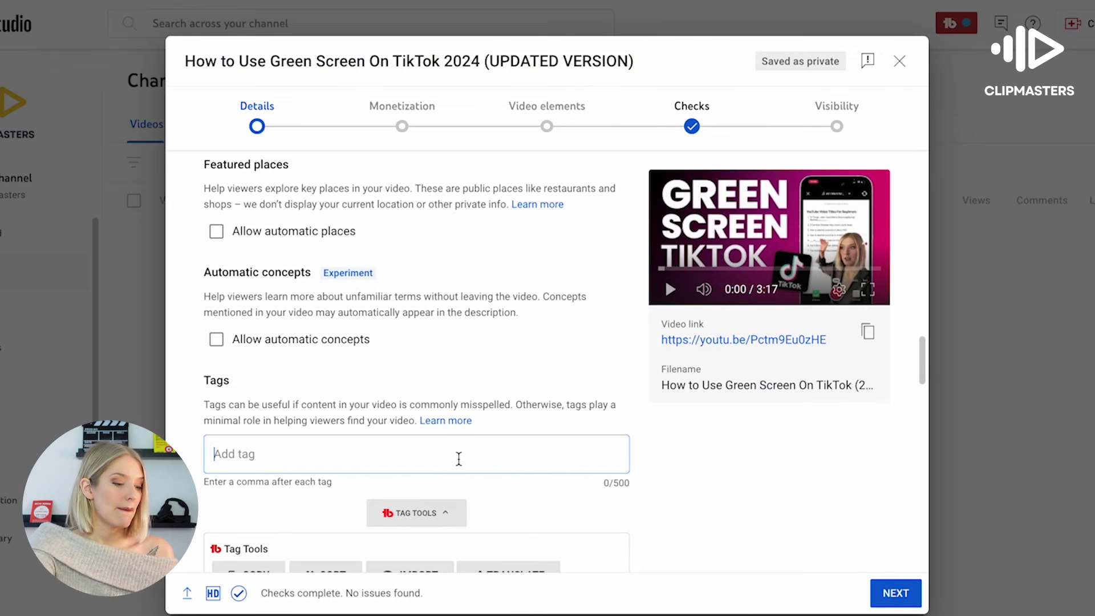
- Paste the fourteen keywords as tags, using 360 of 500 characters
{"action": "type", "text": "How to Use Green Screen On TikTok 2024, how to use green screen on tiktok, green screen on tiktok, how to green screen tiktok, tiktok green screen, tik tok green screen, green screen tiktok, green screen video tiktok, remove background video tiktok, tiktok tutorial 2024, tutorial tiktok 2024, tiktok tutorial, unbound creative agency, clipmasters"}
{"action": "scroll", "coordinate": [546, 370], "scroll_direction": "down", "scroll_amount": 4}
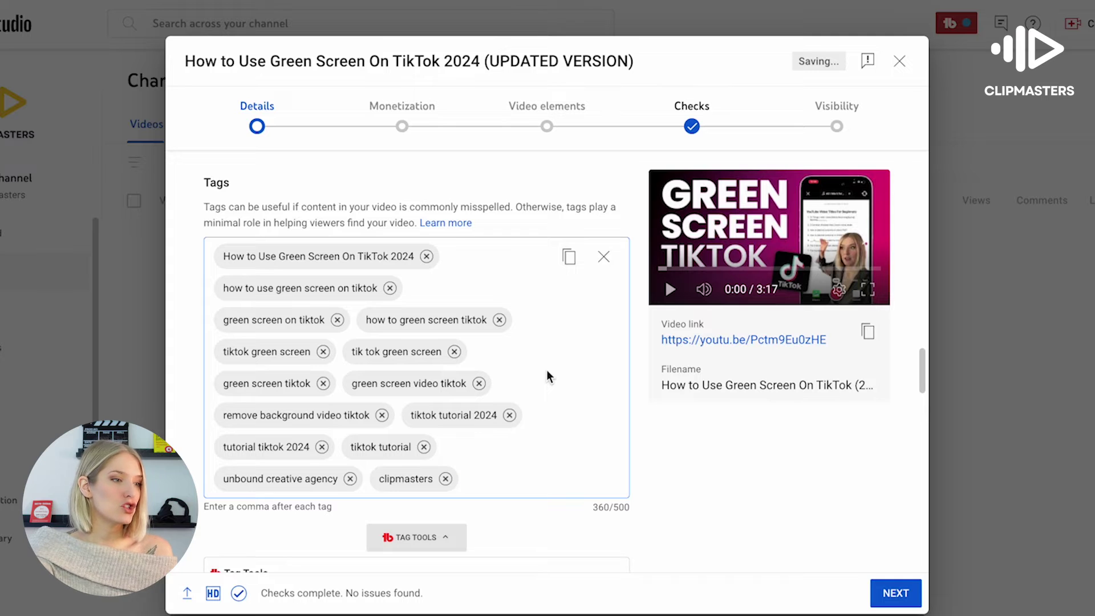
{"action": "scroll", "coordinate": [546, 376], "scroll_direction": "down", "scroll_amount": 10}
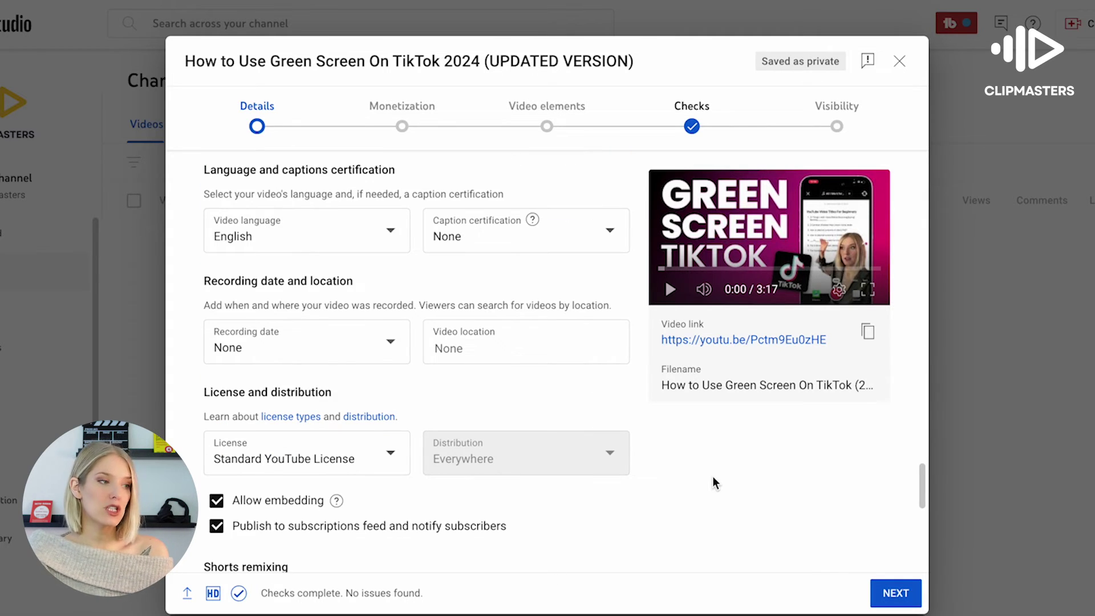
{"action": "scroll", "coordinate": [715, 482], "scroll_direction": "down", "scroll_amount": 2}
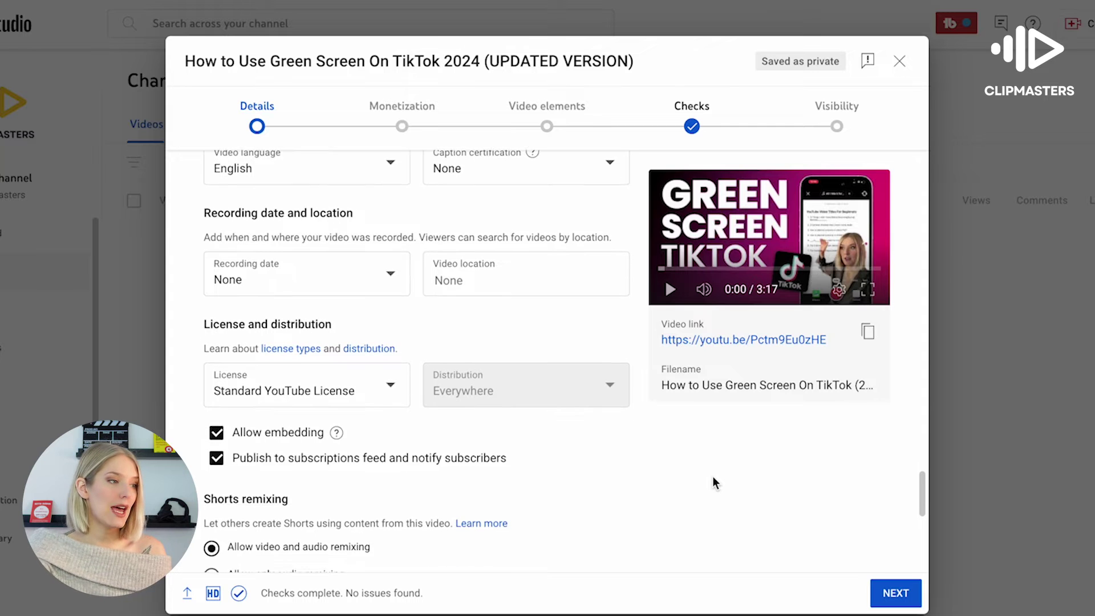
{"action": "scroll", "coordinate": [715, 482], "scroll_direction": "down", "scroll_amount": 1}
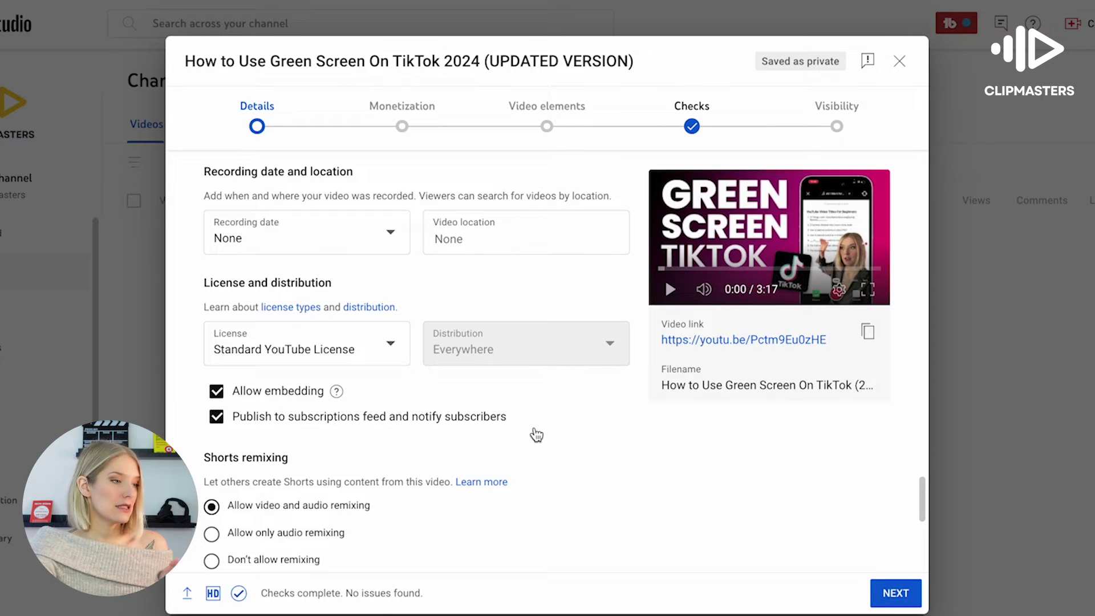
- Review the language, license, remixing and comment settings, then open the Category list
{"action": "scroll", "coordinate": [536, 435], "scroll_direction": "down", "scroll_amount": 1}
{"action": "scroll", "coordinate": [536, 434], "scroll_direction": "down", "scroll_amount": 4}
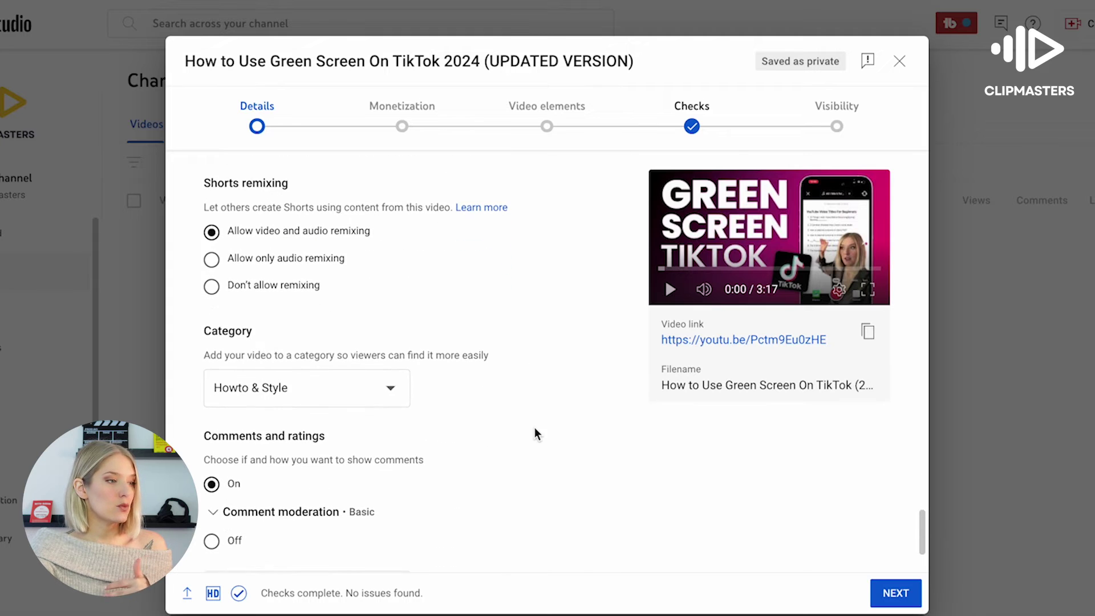
{"action": "scroll", "coordinate": [535, 428], "scroll_direction": "down", "scroll_amount": 2}
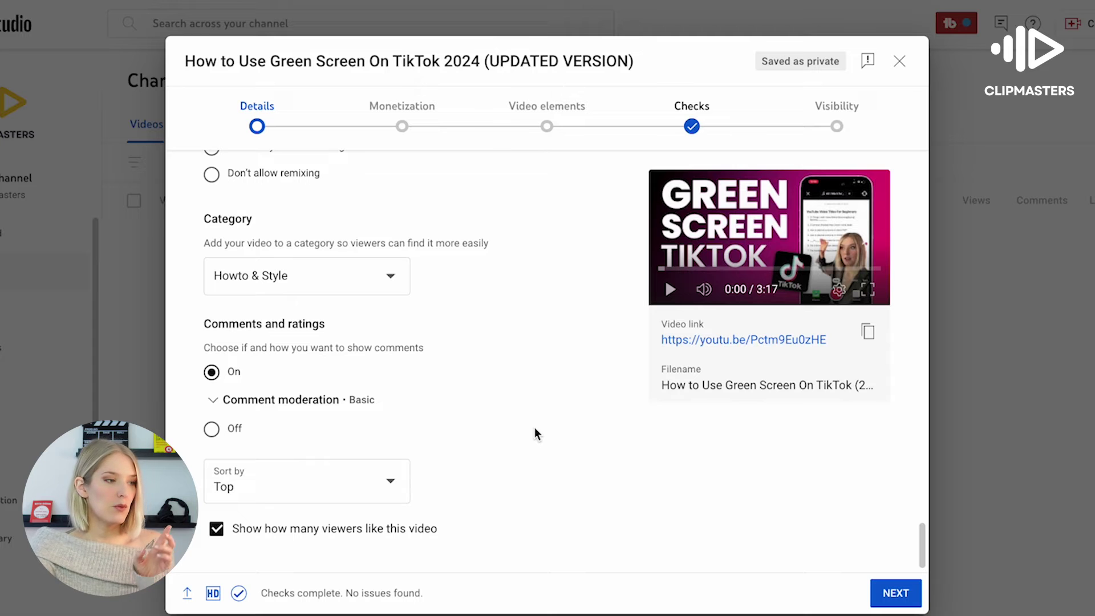
{"action": "left_click", "coordinate": [392, 276]}
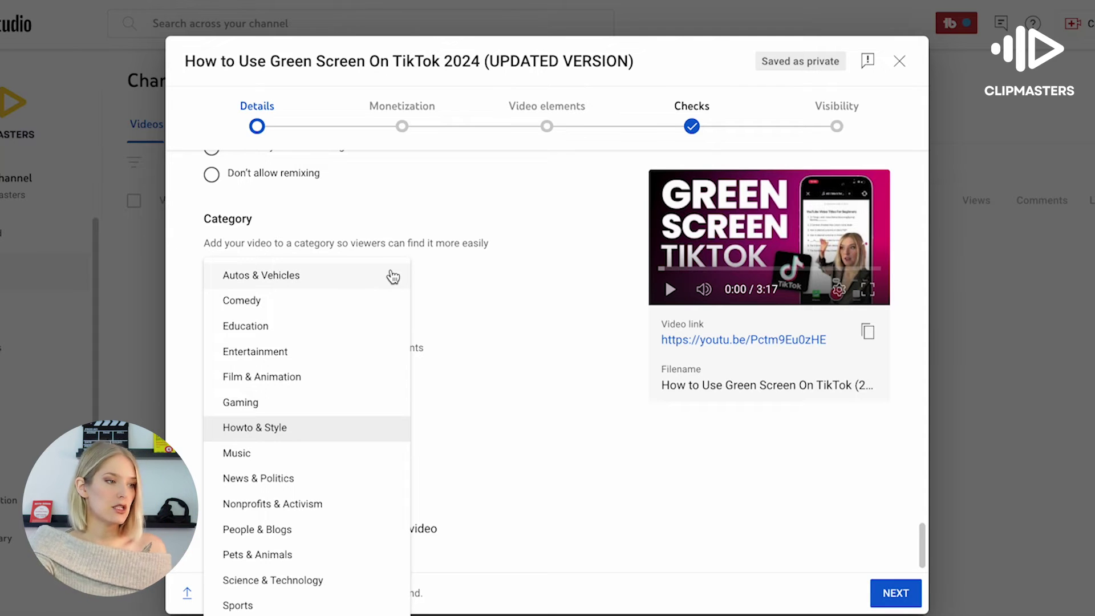
{"action": "left_click", "coordinate": [545, 274]}
{"action": "scroll", "coordinate": [540, 353], "scroll_direction": "down", "scroll_amount": 1}
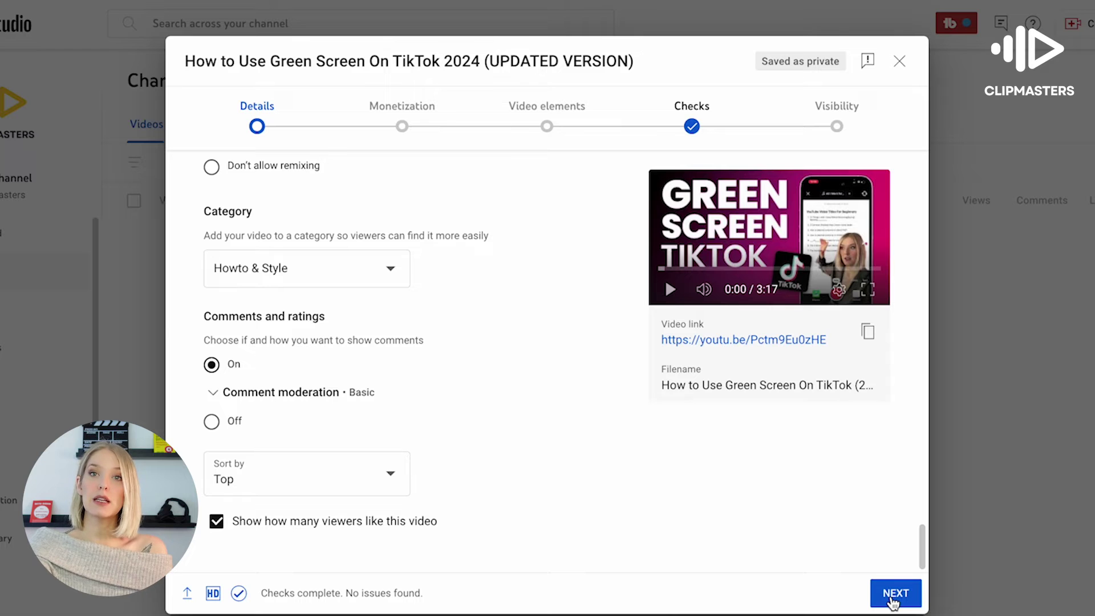
- Advance past Monetization and Ad suitability to the Video elements step
{"action": "left_click", "coordinate": [893, 599]}
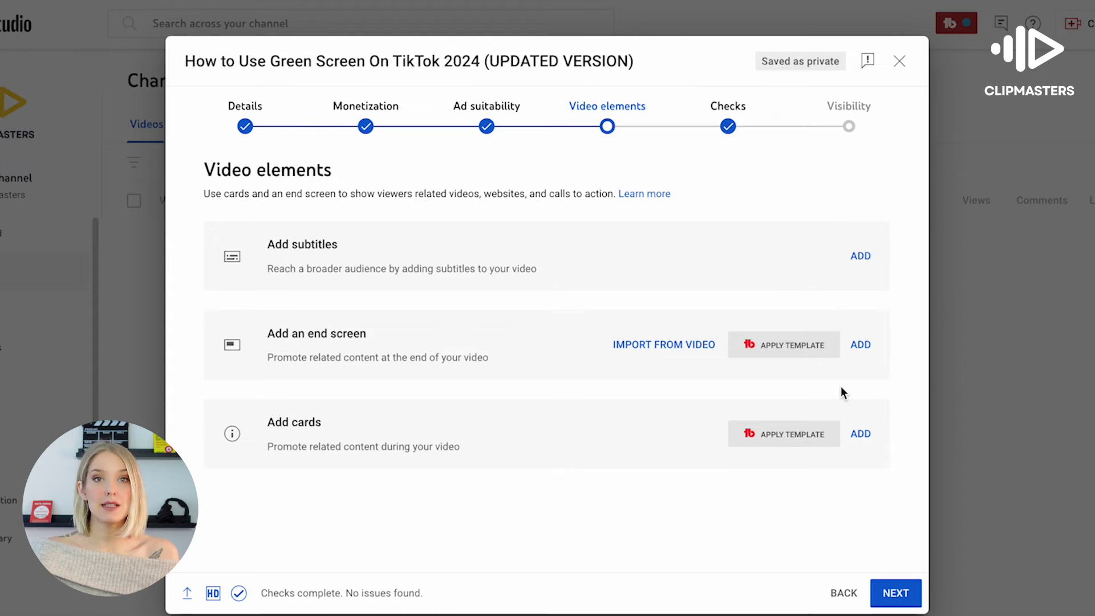
- Add a Subscribe element at the end screen's bottom right, starting around 3:04
{"action": "left_click", "coordinate": [861, 344]}
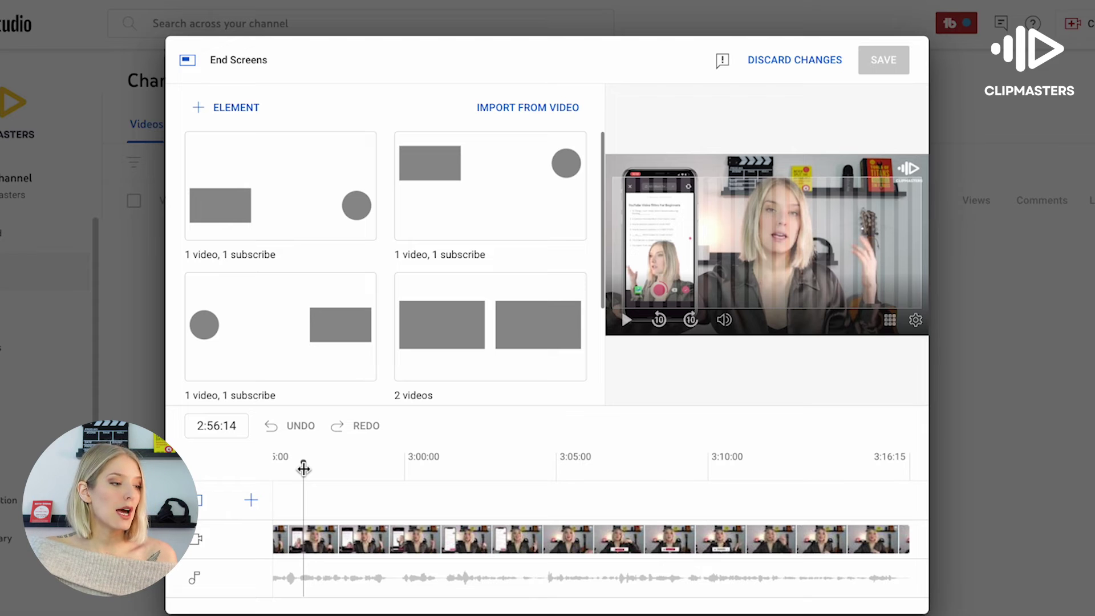
{"action": "left_click", "coordinate": [303, 468]}
{"action": "left_click_drag", "start_coordinate": [304, 468], "coordinate": [538, 478]}
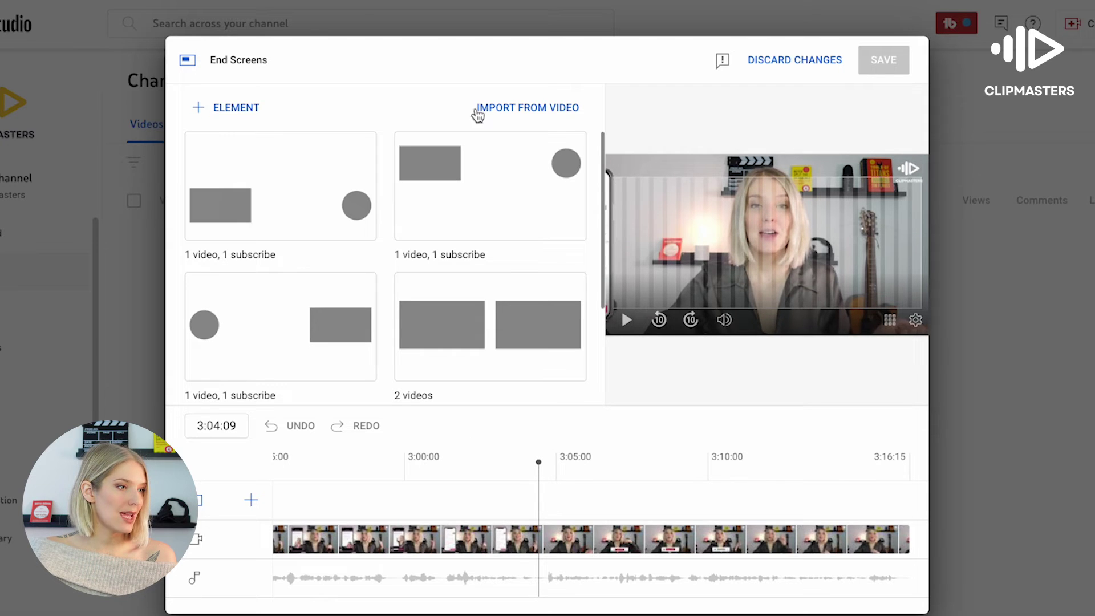
{"action": "left_click", "coordinate": [229, 108]}
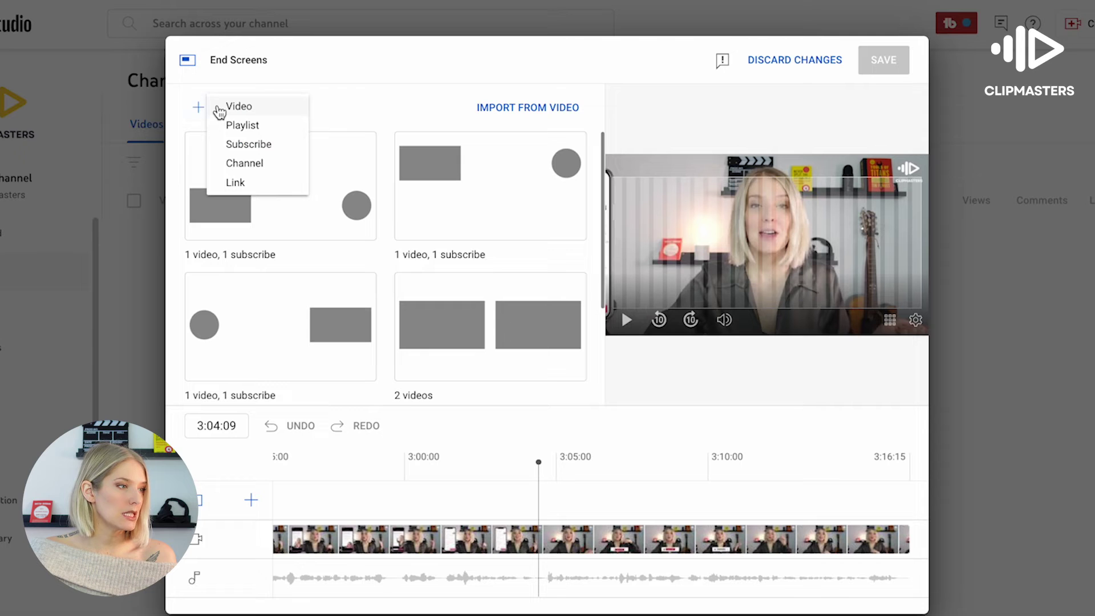
{"action": "left_click", "coordinate": [235, 145]}
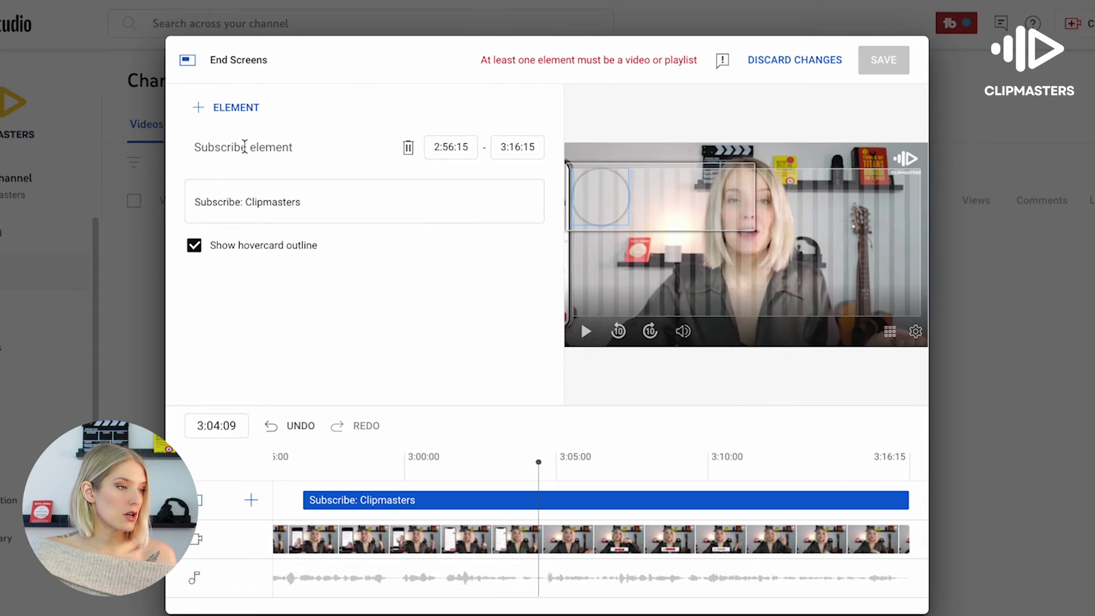
{"action": "left_click_drag", "start_coordinate": [590, 197], "coordinate": [904, 297]}
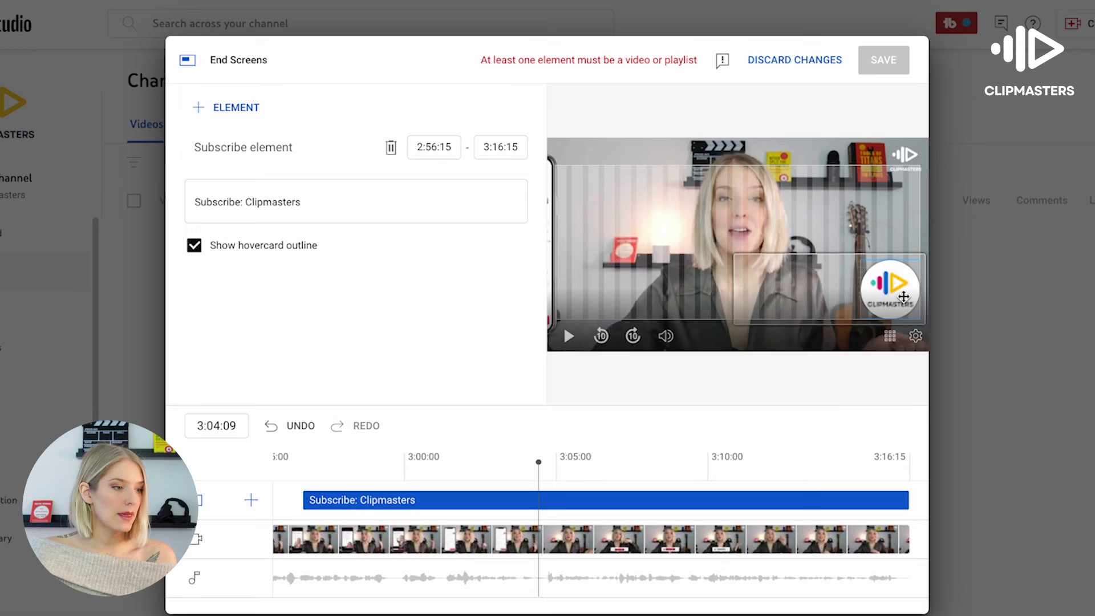
{"action": "left_click_drag", "start_coordinate": [301, 500], "coordinate": [538, 485]}
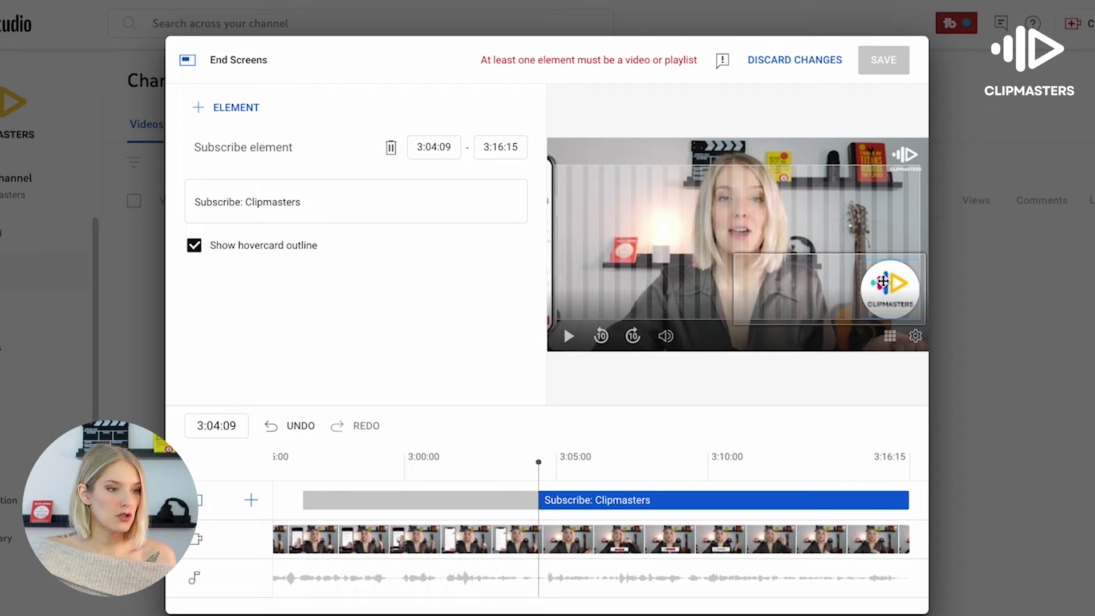
{"action": "left_click_drag", "start_coordinate": [883, 283], "coordinate": [877, 282]}
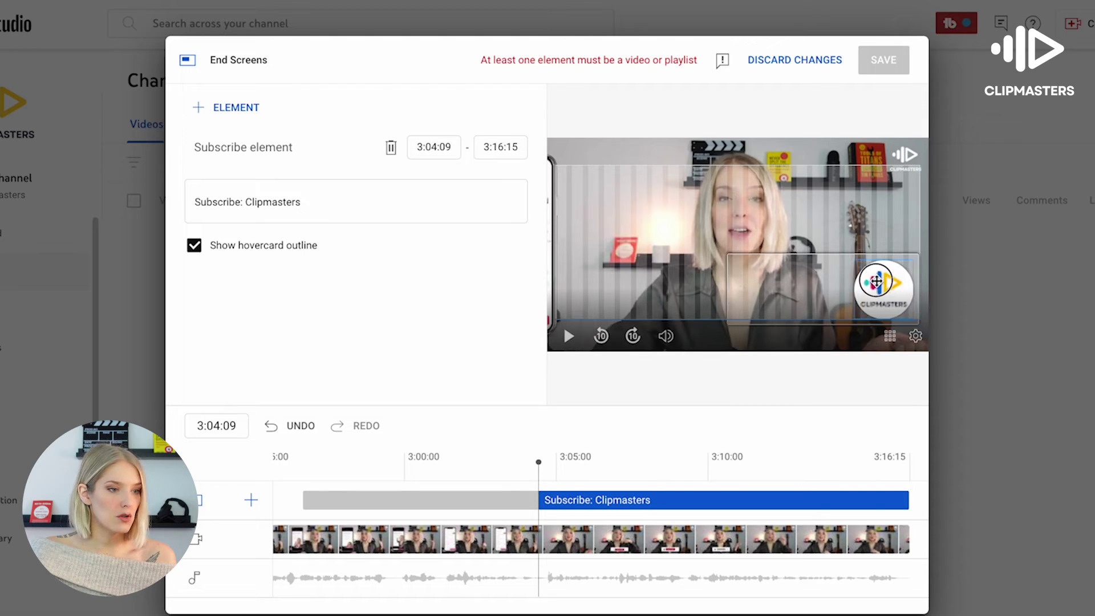
- Add a Best for viewer video element in the upper right, start it later, and save the end screen
{"action": "left_click", "coordinate": [221, 109]}
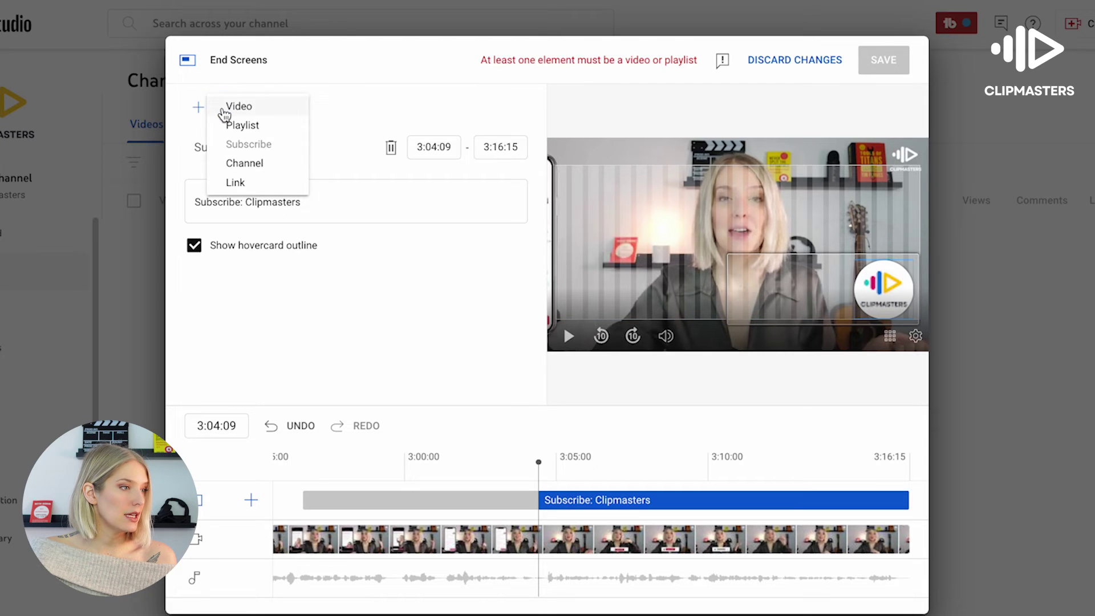
{"action": "left_click", "coordinate": [227, 109]}
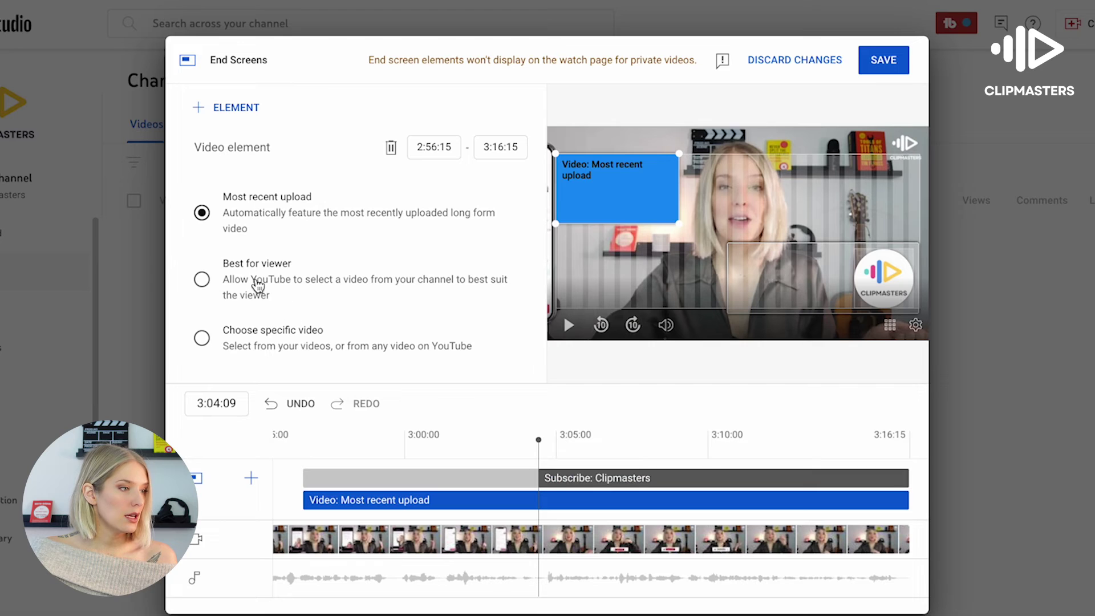
{"action": "left_click", "coordinate": [257, 285]}
{"action": "left_click_drag", "start_coordinate": [598, 179], "coordinate": [896, 183]}
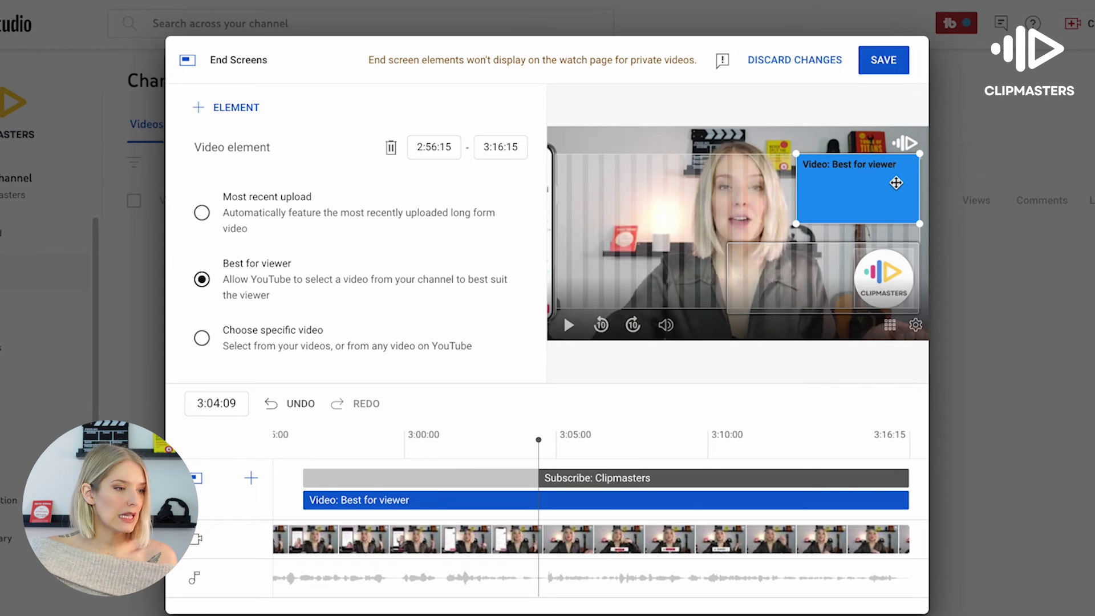
{"action": "left_click_drag", "start_coordinate": [304, 500], "coordinate": [540, 499]}
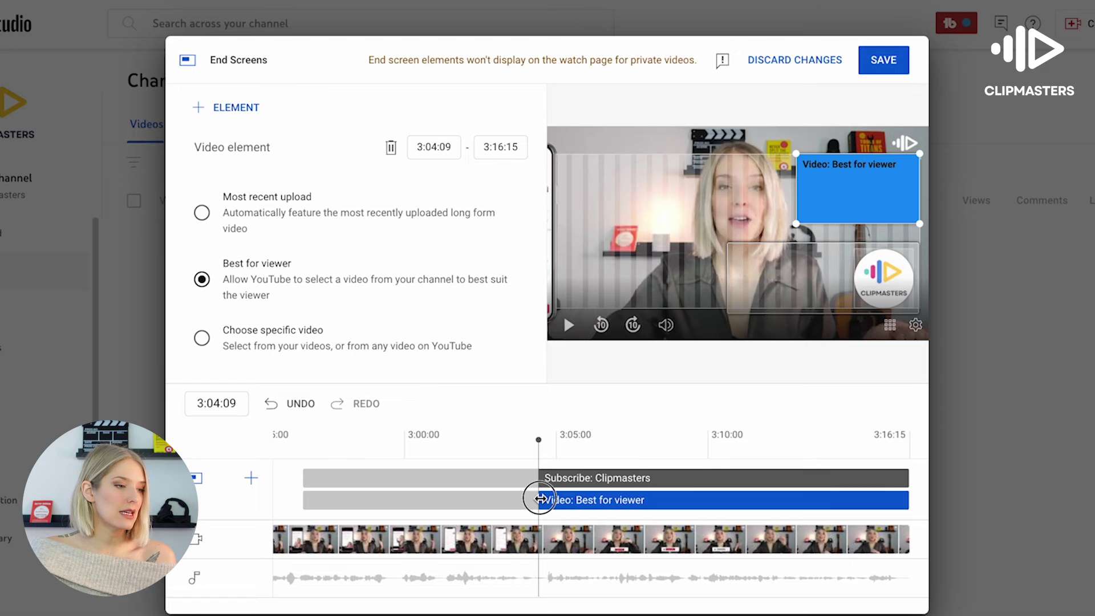
{"action": "left_click", "coordinate": [884, 63]}
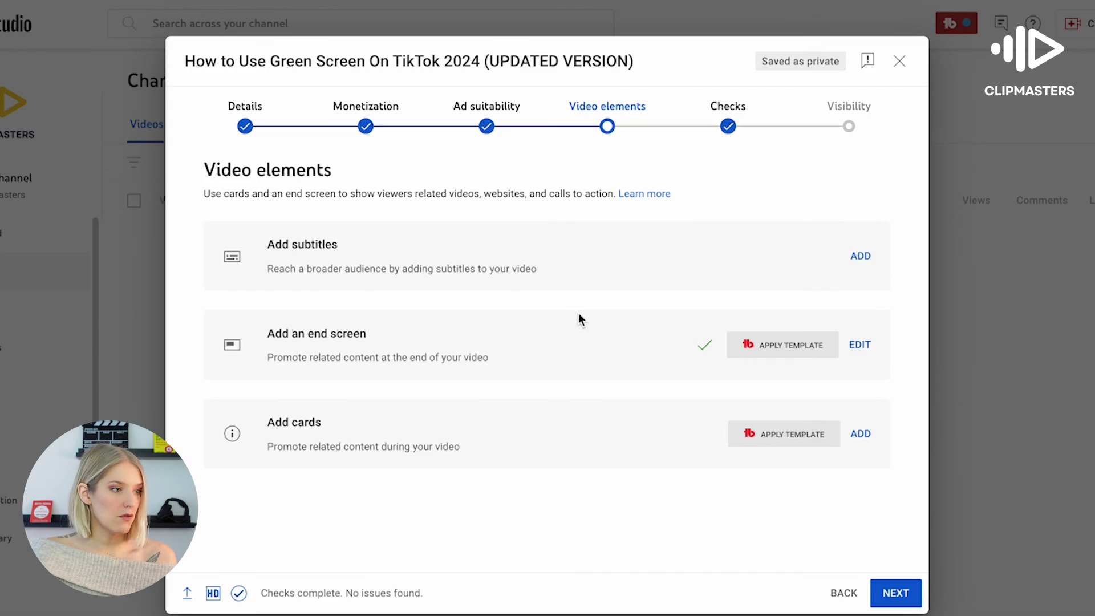
- Add and save a TikTok Tutorials playlist card at 0:32:14 with teaser 'COMPLETE TikTok Tutorial'
{"action": "left_click", "coordinate": [861, 435]}
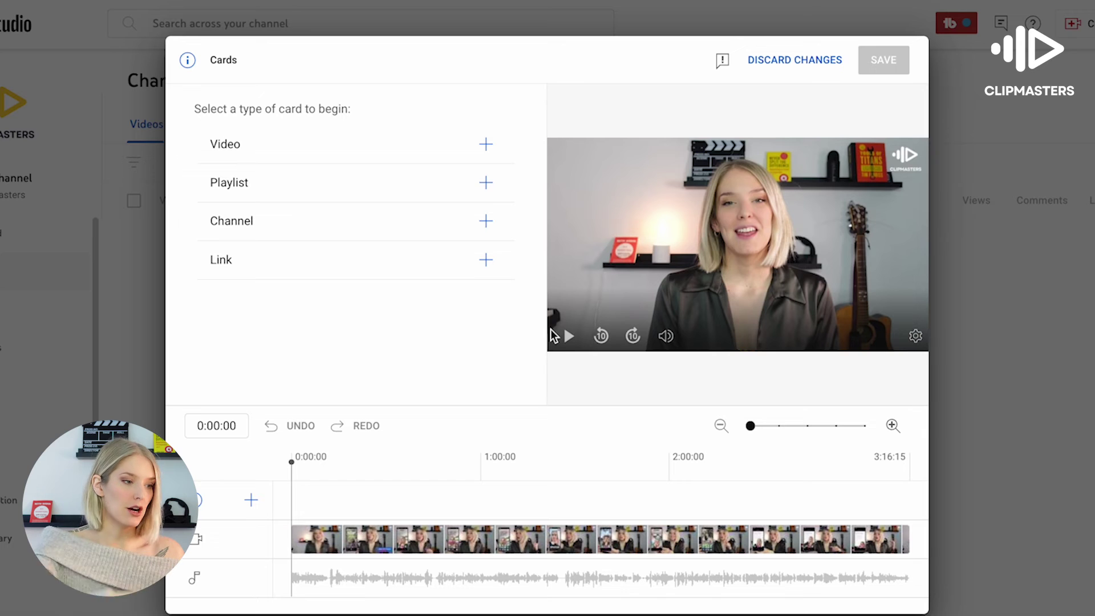
{"action": "left_click", "coordinate": [410, 458]}
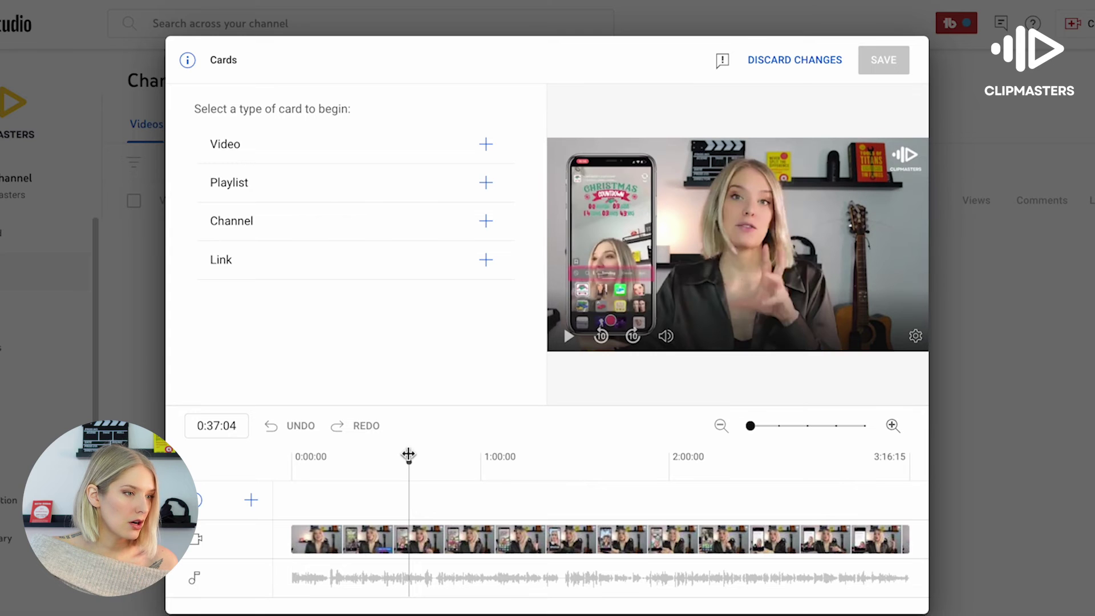
{"action": "left_click", "coordinate": [375, 458]}
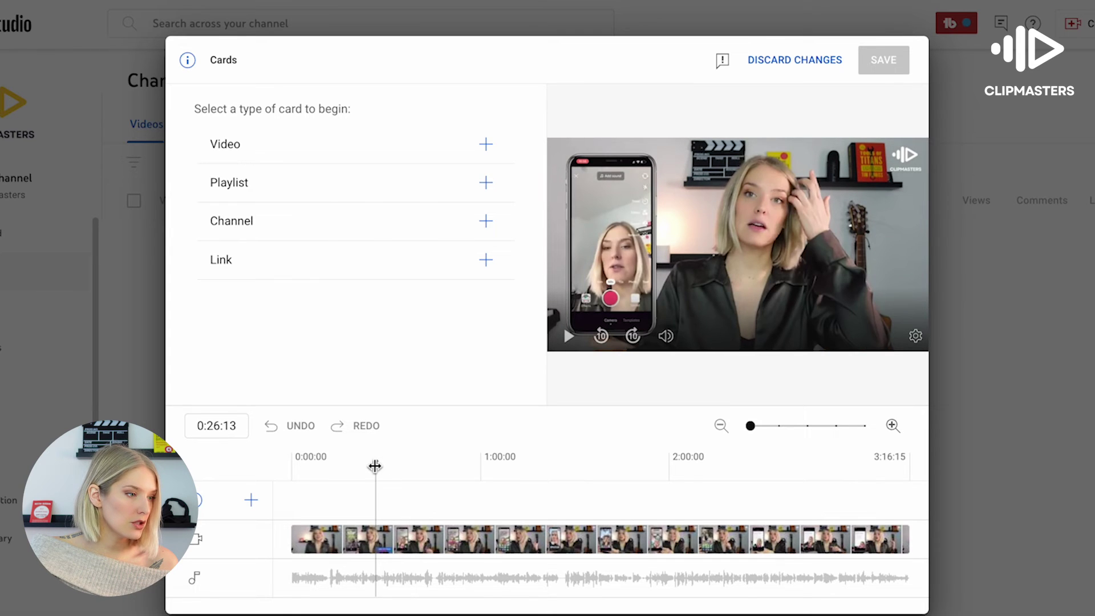
{"action": "left_click_drag", "start_coordinate": [375, 466], "coordinate": [393, 489]}
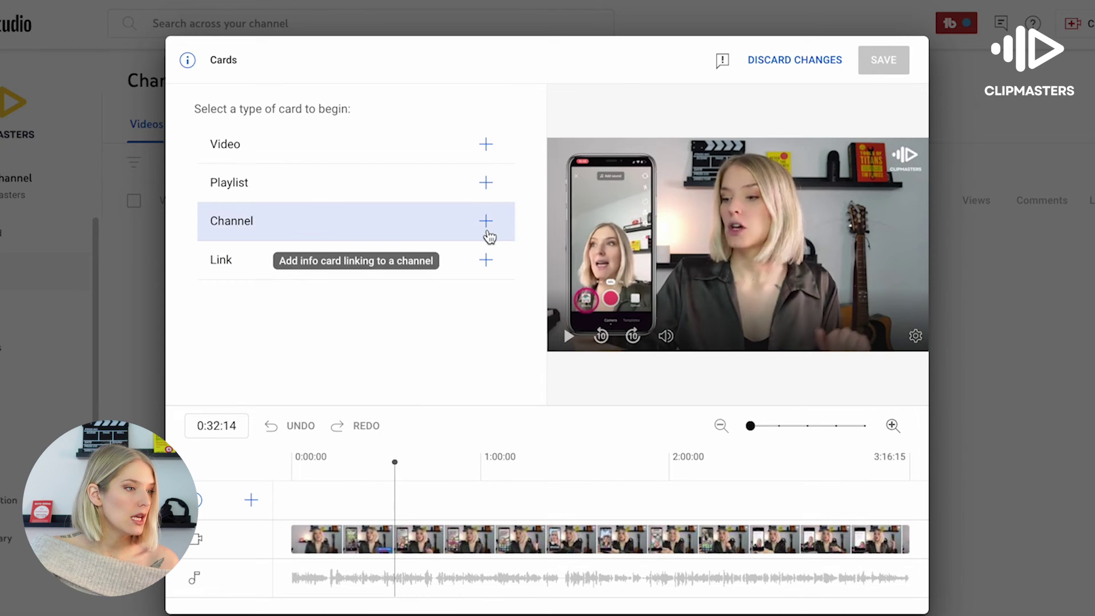
{"action": "left_click", "coordinate": [486, 182]}
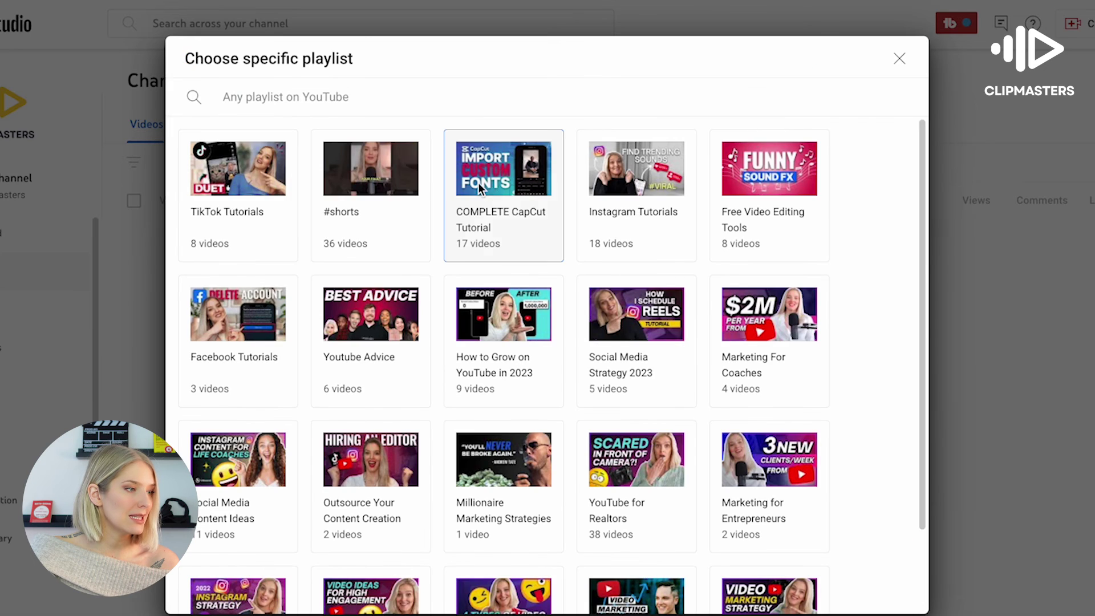
{"action": "left_click", "coordinate": [254, 215]}
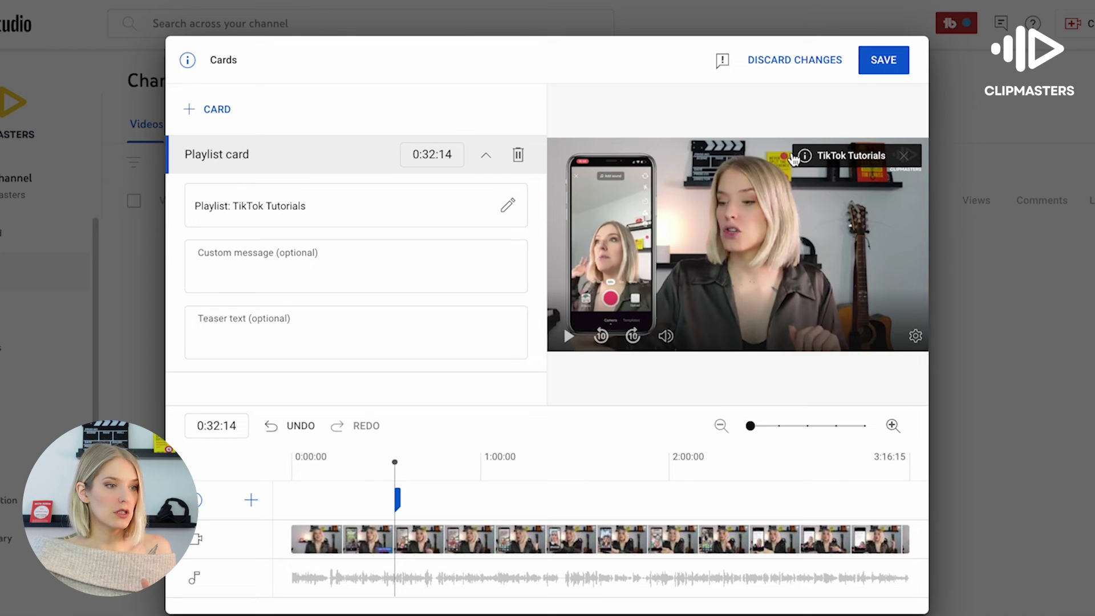
{"action": "left_click", "coordinate": [207, 336]}
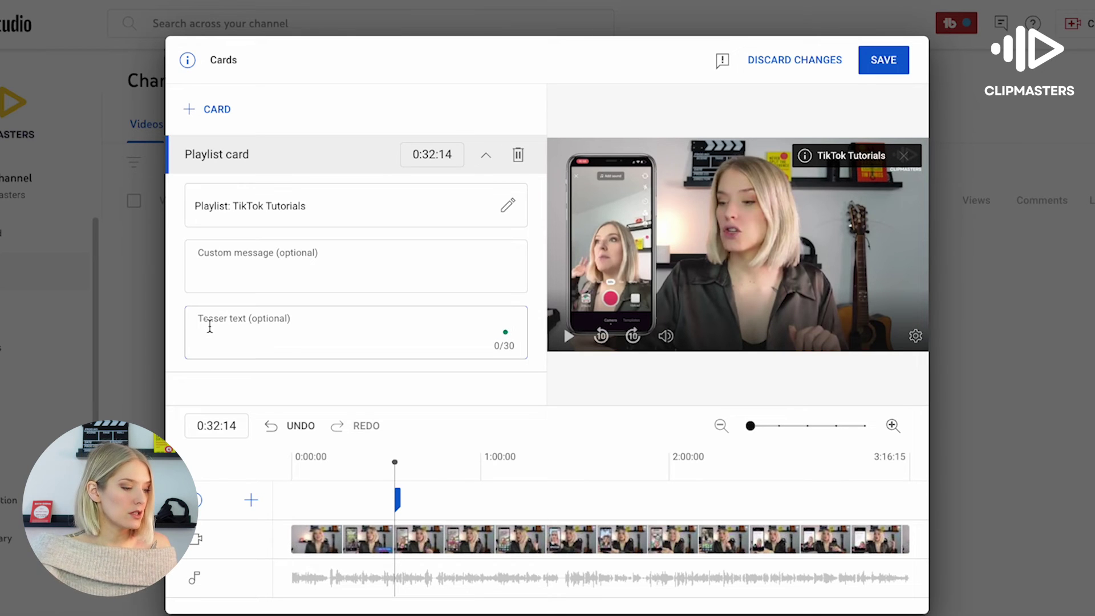
{"action": "type", "text": "COMPLETE"}
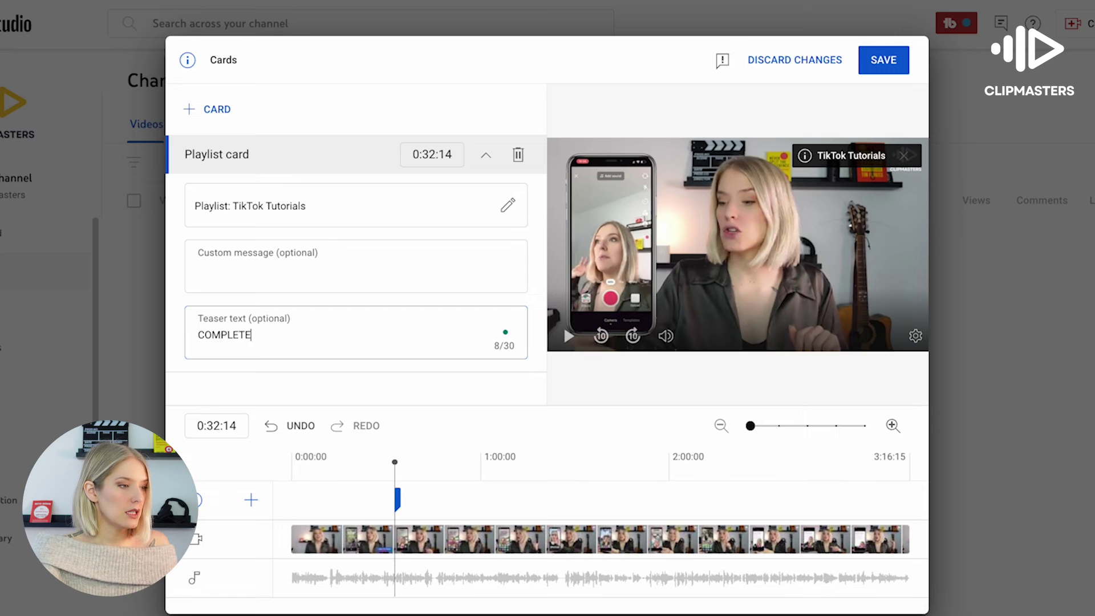
{"action": "type", "text": " TikTok Tutorial"}
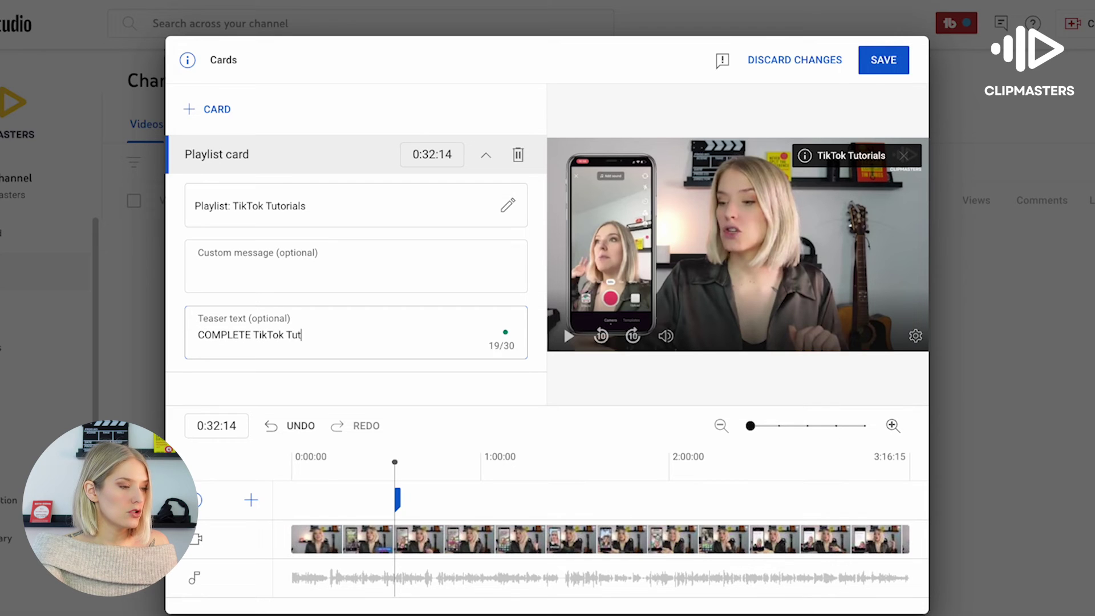
{"action": "left_click", "coordinate": [900, 61]}
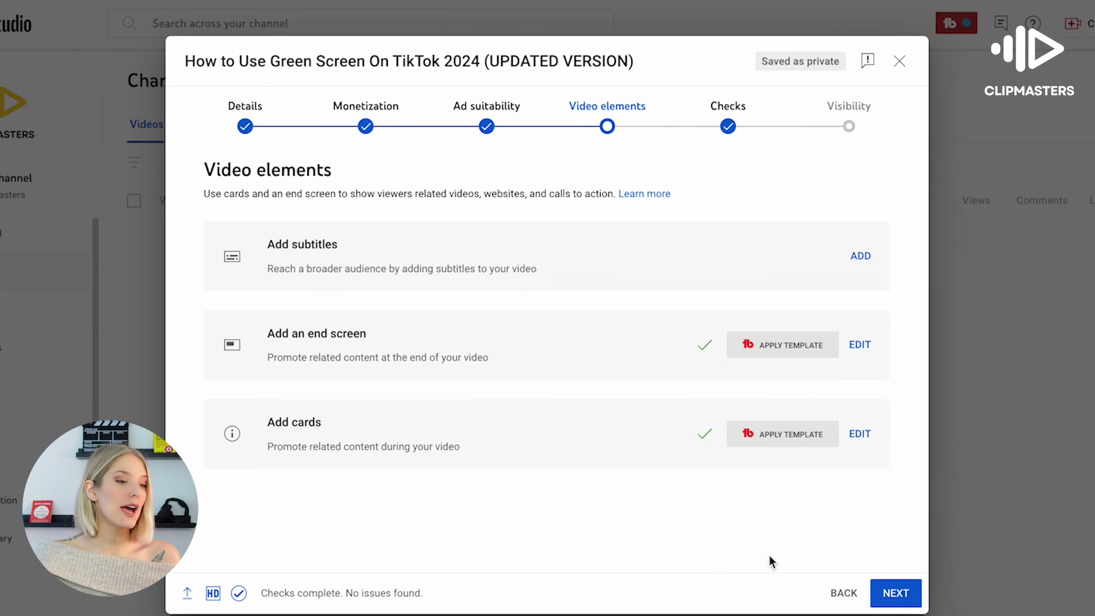
- Move through the Checks step, which reports no issues, on to Visibility
{"action": "left_click", "coordinate": [899, 596]}
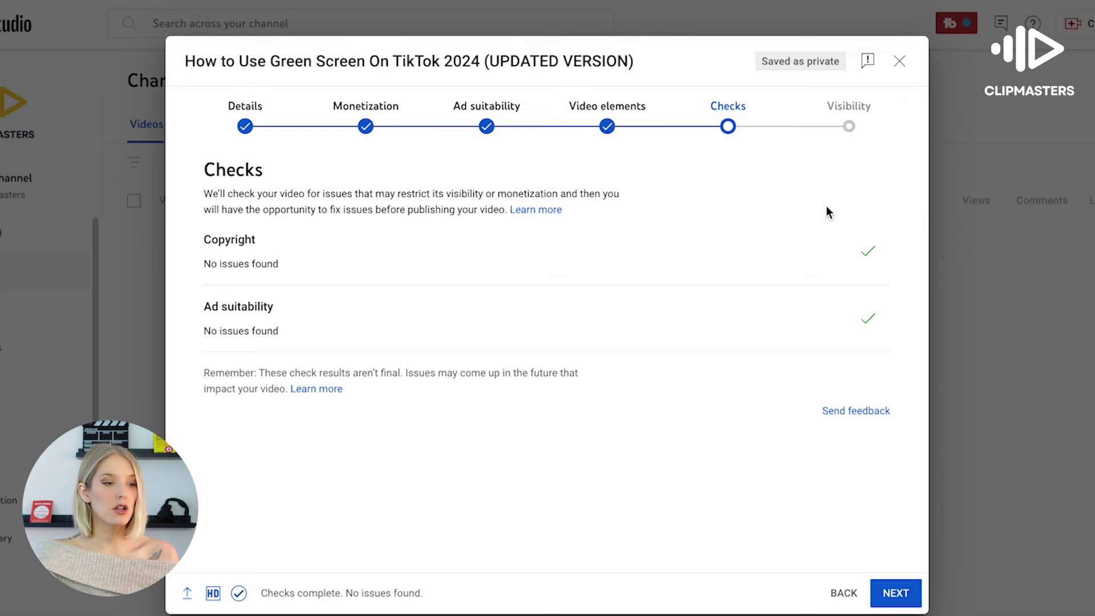
{"action": "left_click", "coordinate": [882, 595]}
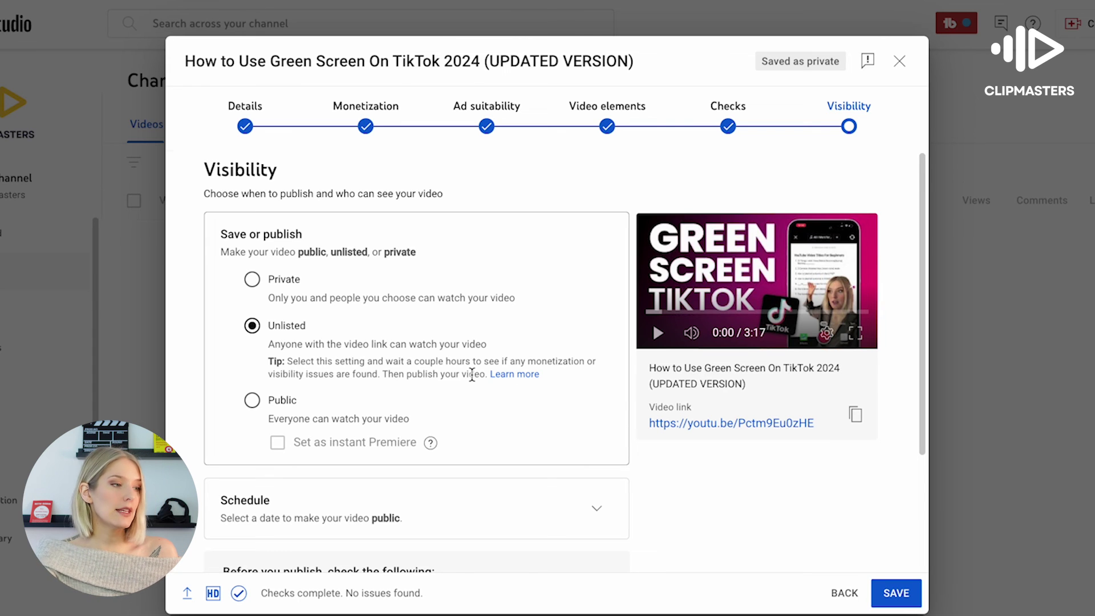
- Scroll down the Visibility step to review its options
{"action": "scroll", "coordinate": [472, 375], "scroll_direction": "down", "scroll_amount": 2}
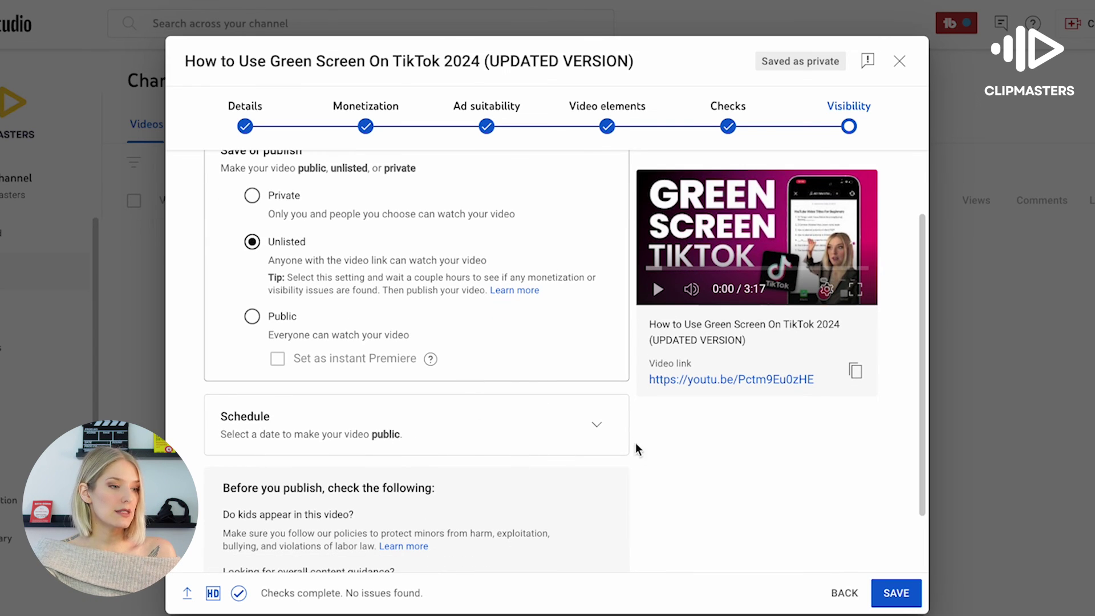
- Schedule the video to go public on Jan 17, 2024 at 9:00 PM
{"action": "left_click", "coordinate": [597, 425]}
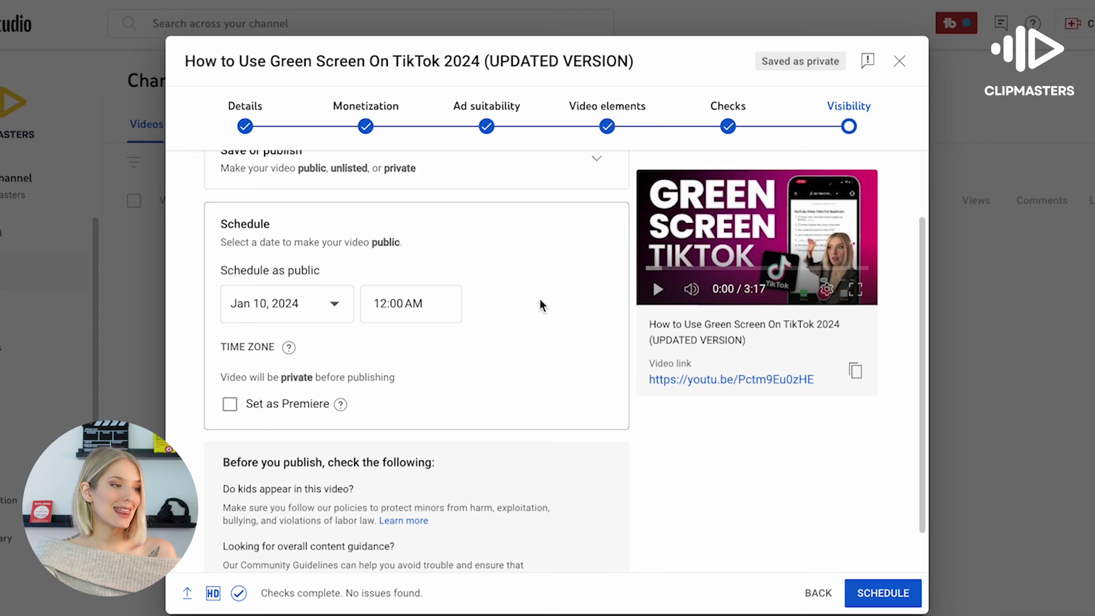
{"action": "scroll", "coordinate": [541, 304], "scroll_direction": "up", "scroll_amount": 2}
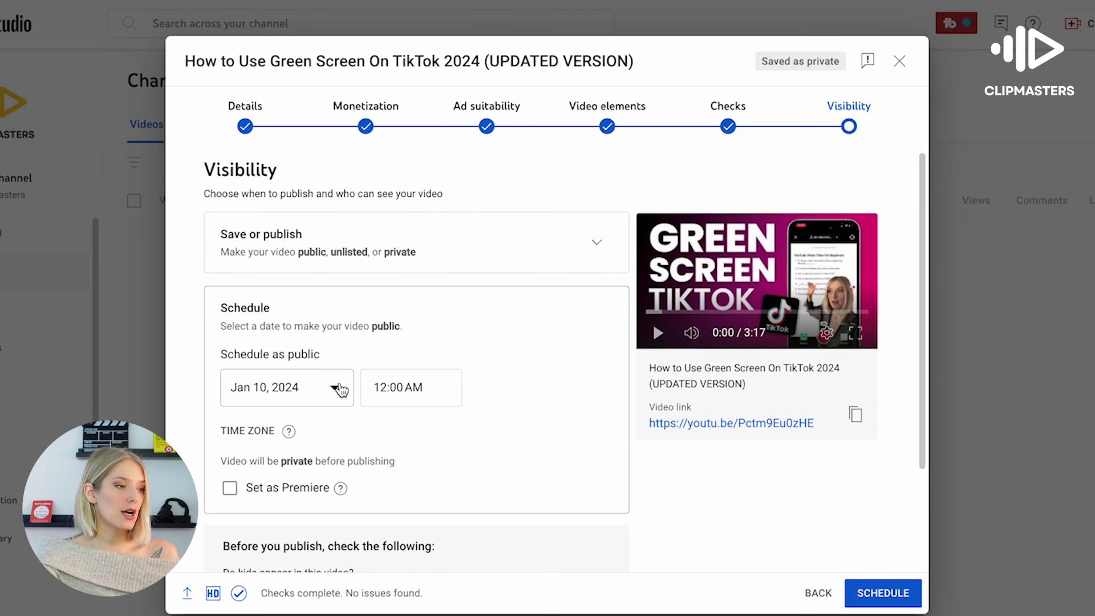
{"action": "left_click", "coordinate": [336, 387]}
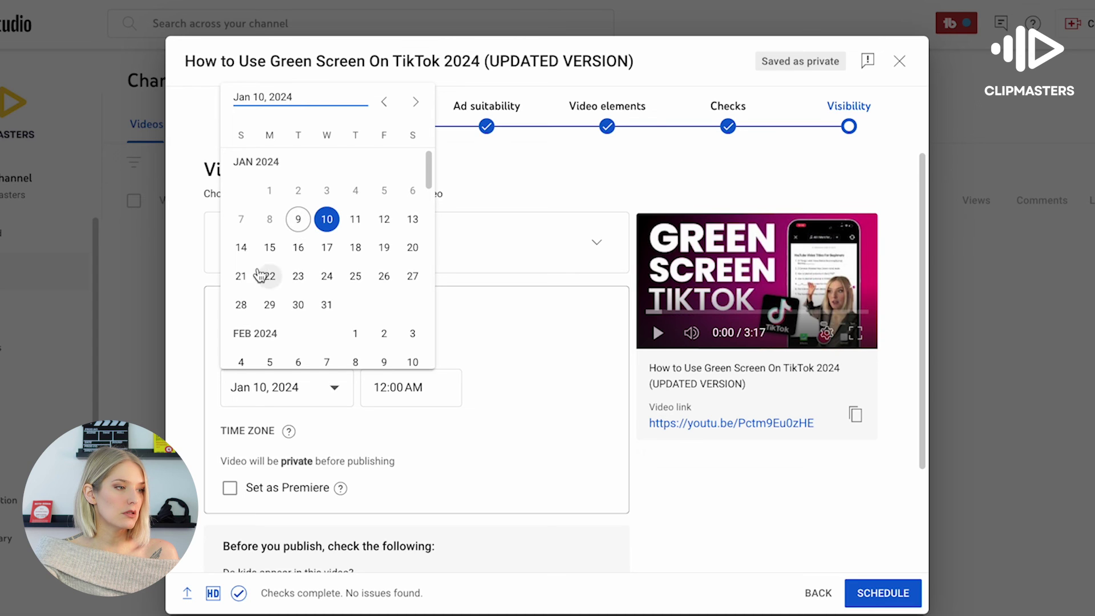
{"action": "left_click", "coordinate": [326, 251]}
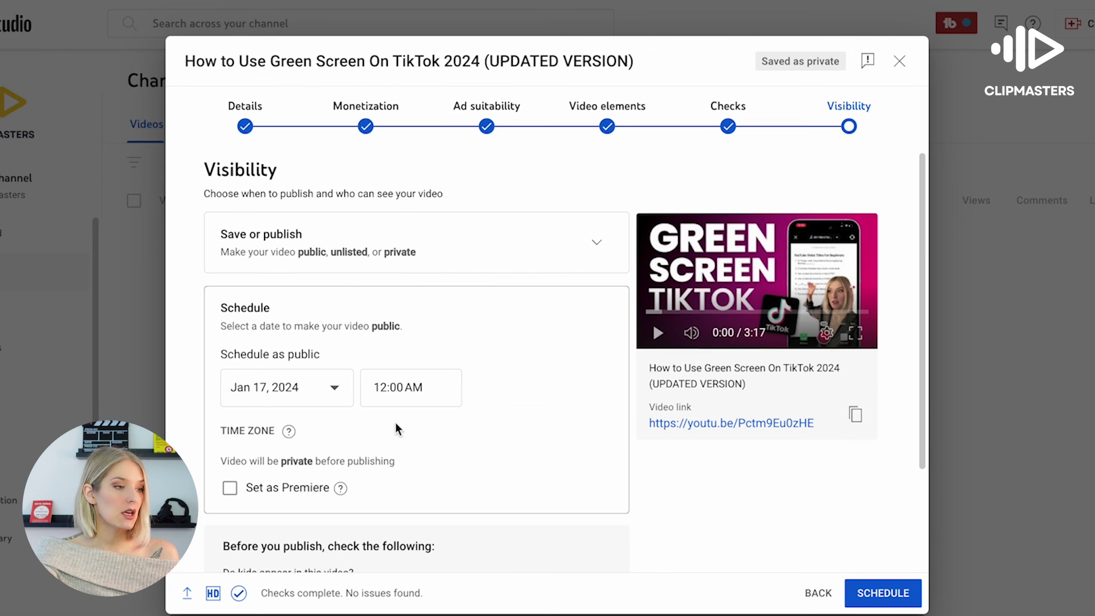
{"action": "left_click", "coordinate": [388, 391]}
{"action": "scroll", "coordinate": [407, 479], "scroll_direction": "down", "scroll_amount": 15}
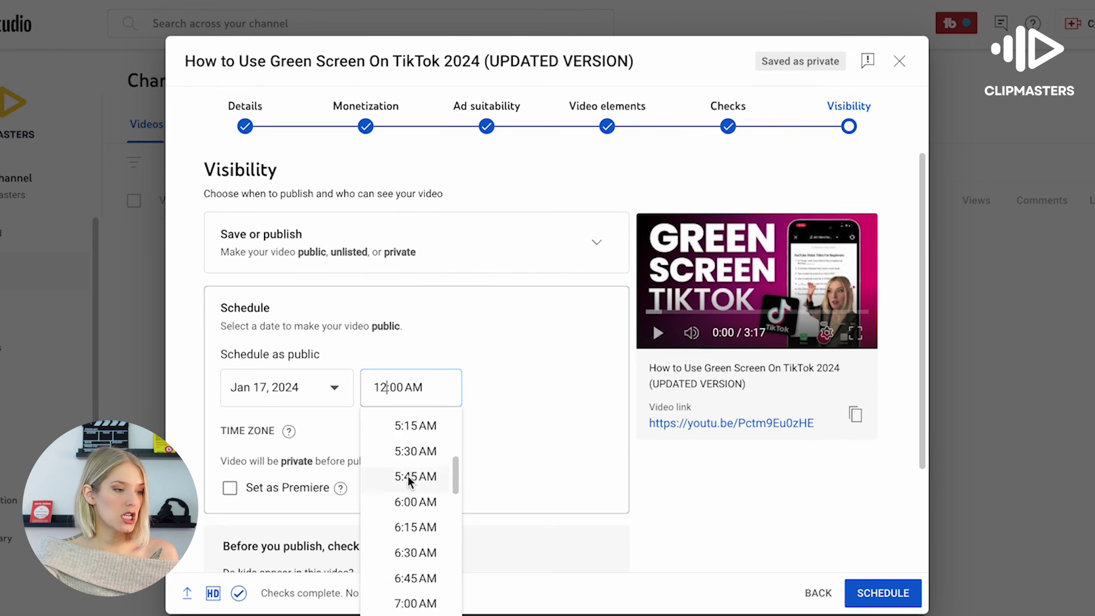
{"action": "scroll", "coordinate": [408, 476], "scroll_direction": "down", "scroll_amount": 17}
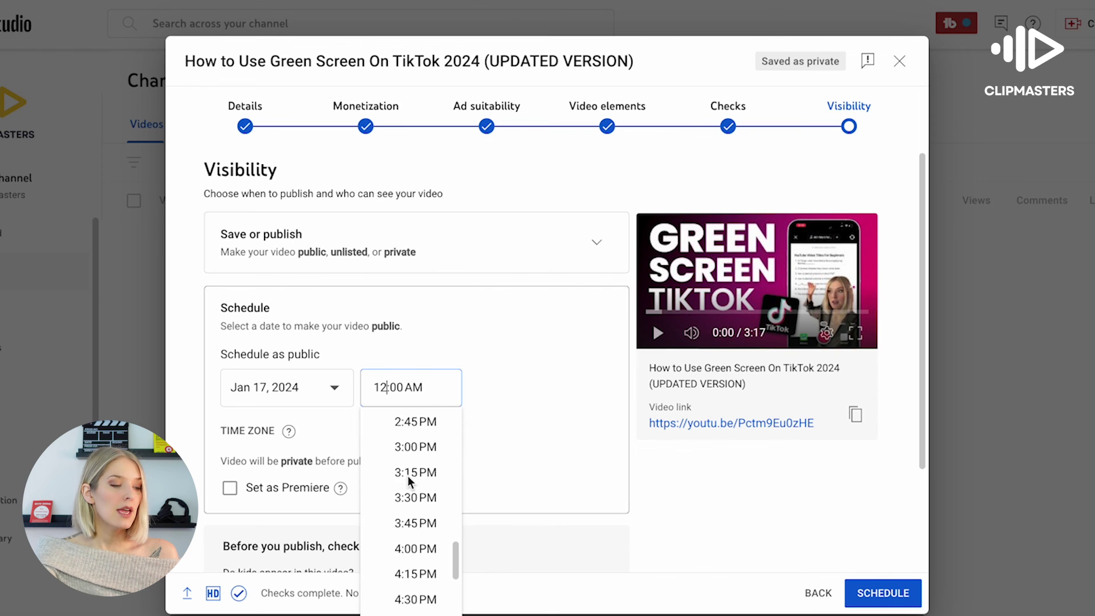
{"action": "scroll", "coordinate": [408, 480], "scroll_direction": "down", "scroll_amount": 1}
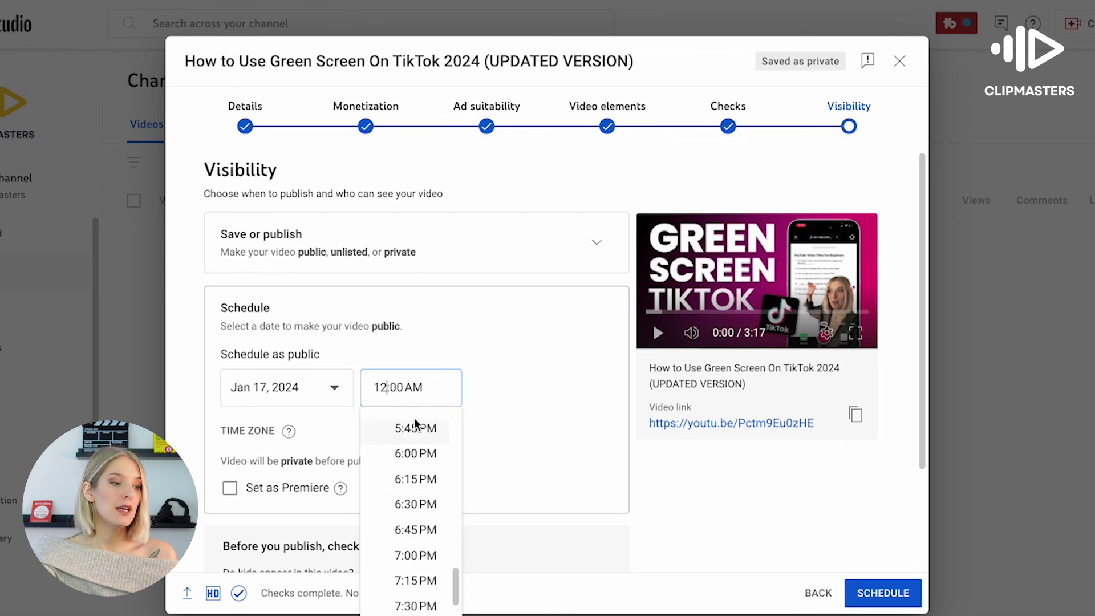
{"action": "scroll", "coordinate": [425, 550], "scroll_direction": "down", "scroll_amount": 2}
{"action": "scroll", "coordinate": [425, 551], "scroll_direction": "down", "scroll_amount": 2}
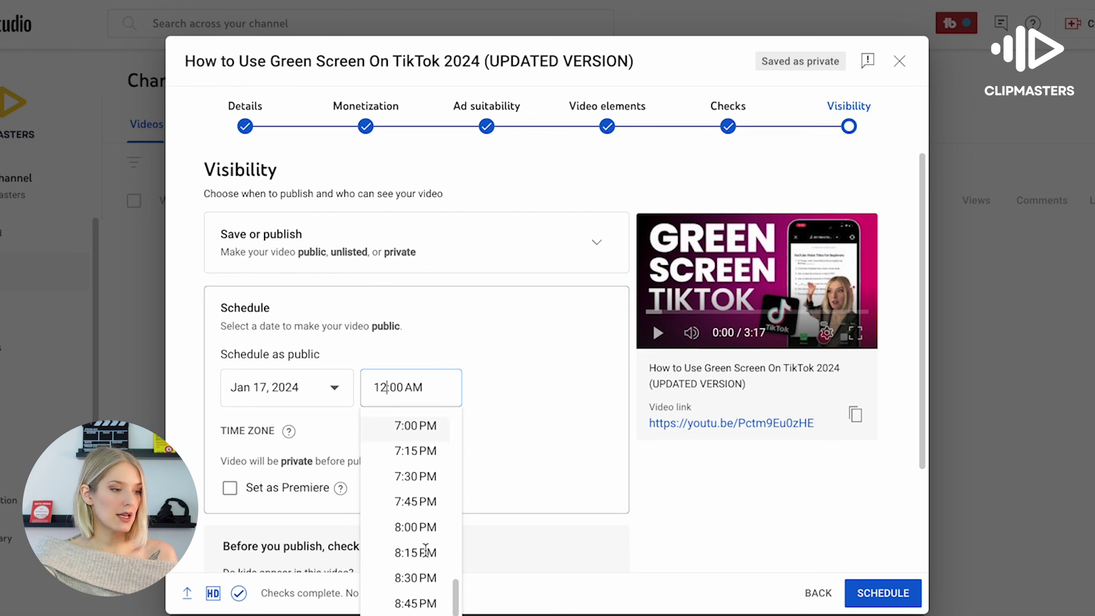
{"action": "scroll", "coordinate": [425, 550], "scroll_direction": "down", "scroll_amount": 2}
{"action": "left_click", "coordinate": [426, 550]}
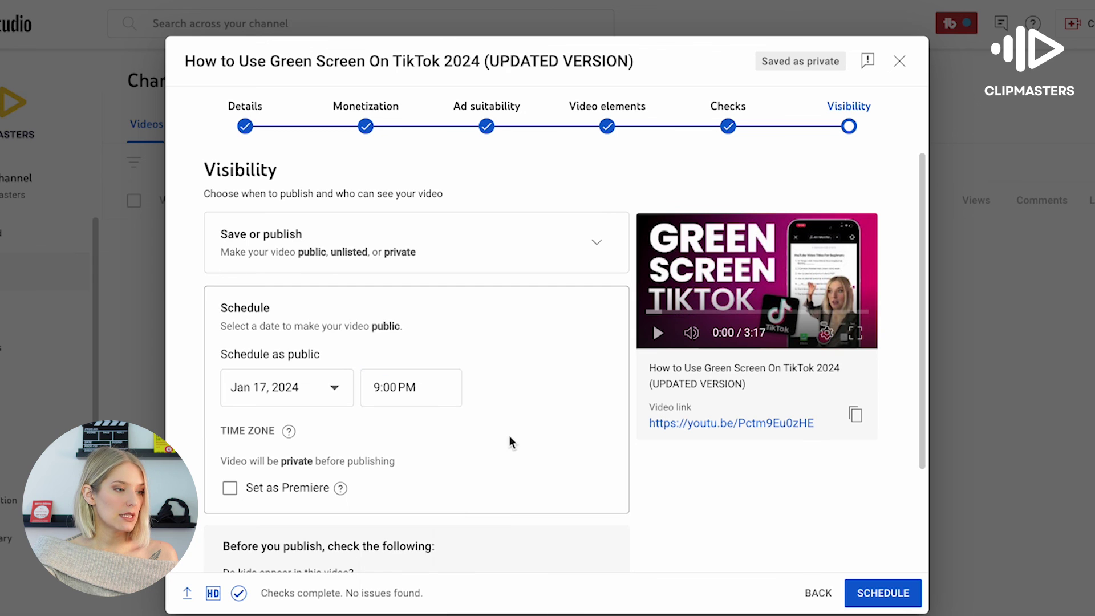
- Change the scheduled publish time from 9:00 PM to 8:00 PM
{"action": "scroll", "coordinate": [512, 442], "scroll_direction": "down", "scroll_amount": 2}
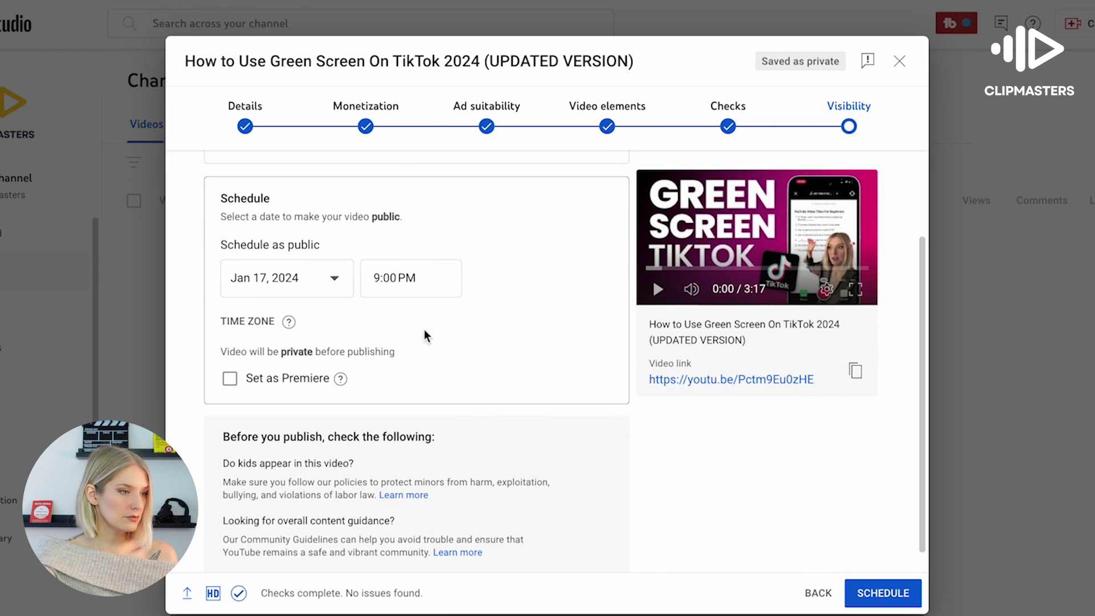
{"action": "left_click", "coordinate": [409, 293]}
{"action": "scroll", "coordinate": [420, 405], "scroll_direction": "up", "scroll_amount": 1}
{"action": "scroll", "coordinate": [421, 399], "scroll_direction": "up", "scroll_amount": 1}
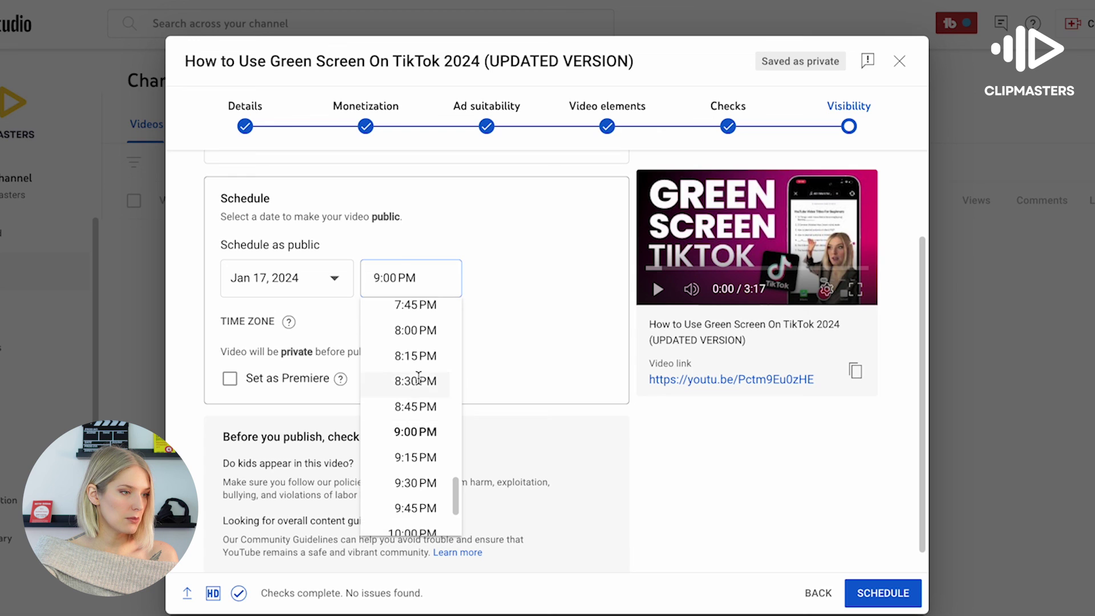
{"action": "left_click", "coordinate": [418, 339]}
{"action": "scroll", "coordinate": [498, 351], "scroll_direction": "down", "scroll_amount": 1}
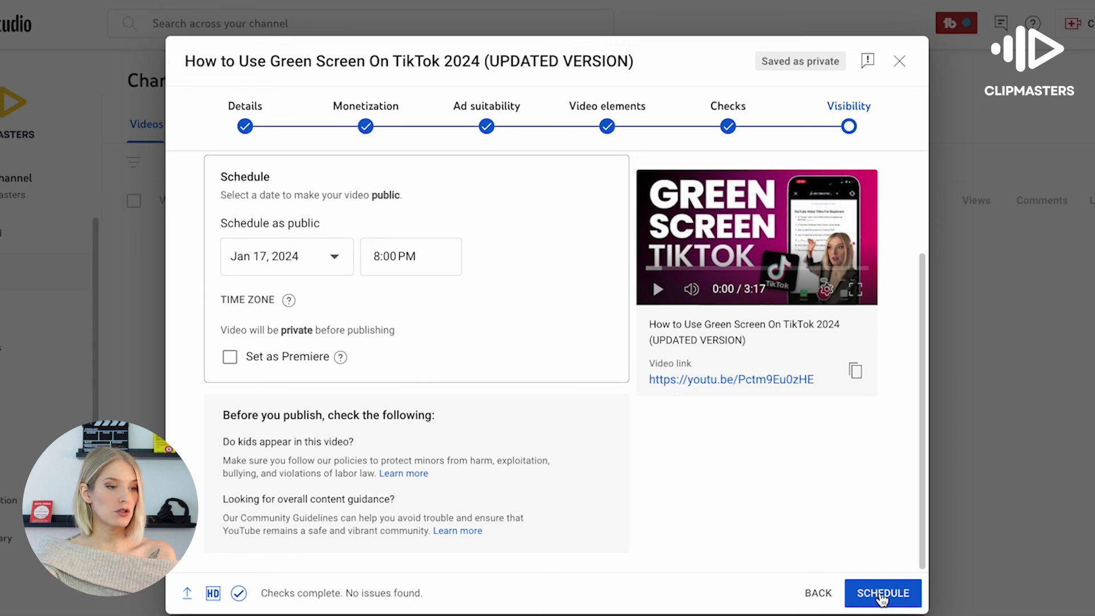
- Submit the Jan 17, 2024 8:00 PM publish schedule
{"action": "left_click", "coordinate": [881, 596]}
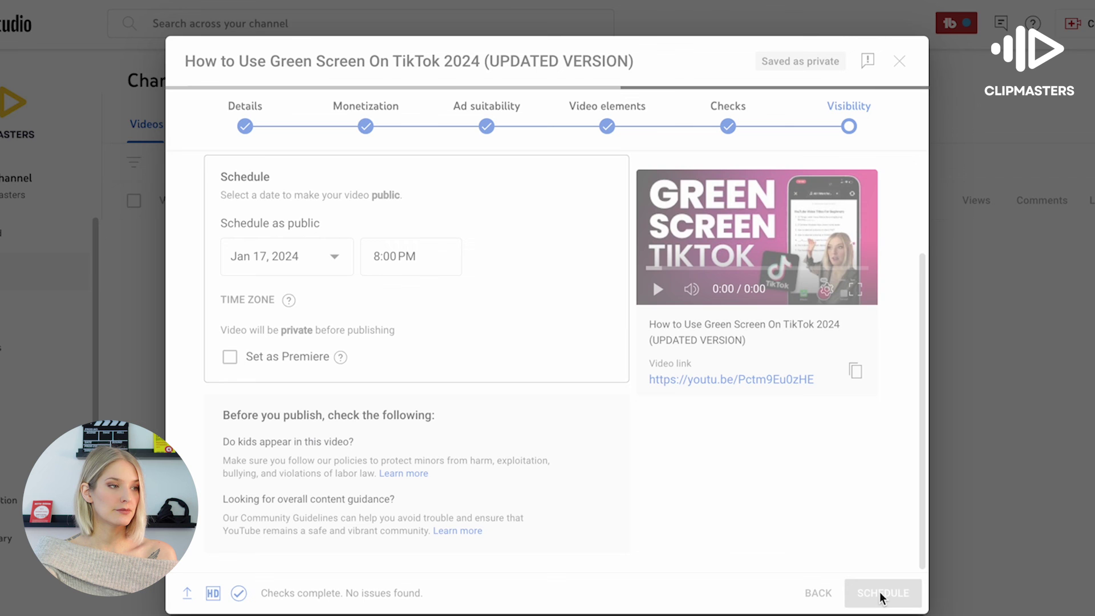